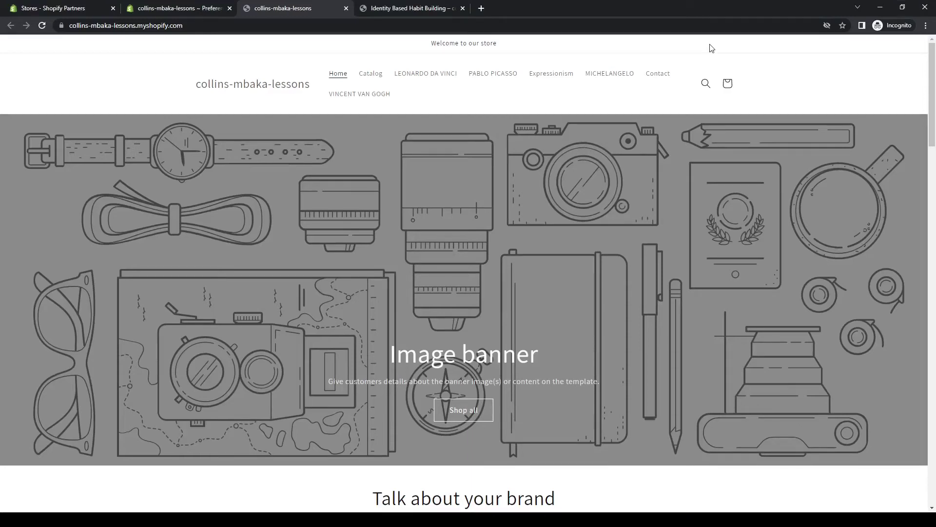
Step: From Featured products, open the Girl with a Pearl Earring page and review its default Share link
scroll(437, 107, "down", 8)
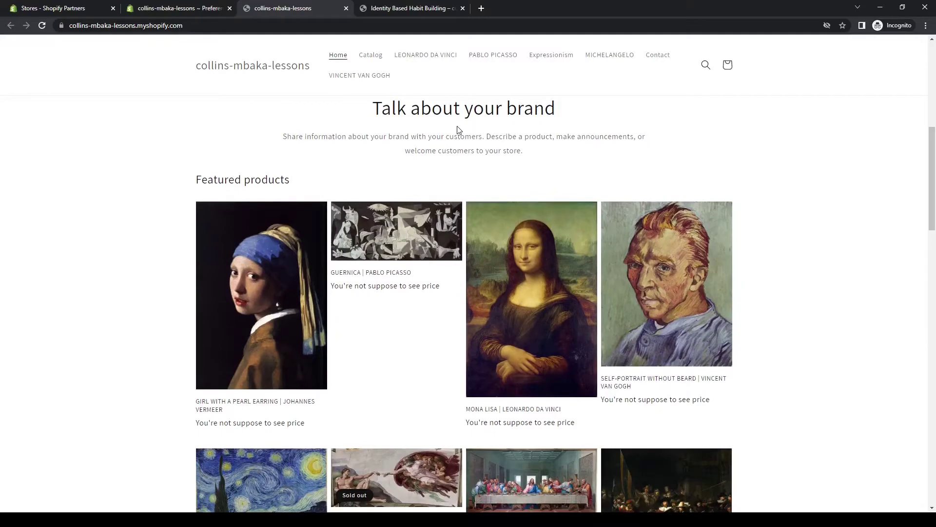
scroll(459, 129, "down", 1)
left_click(245, 227)
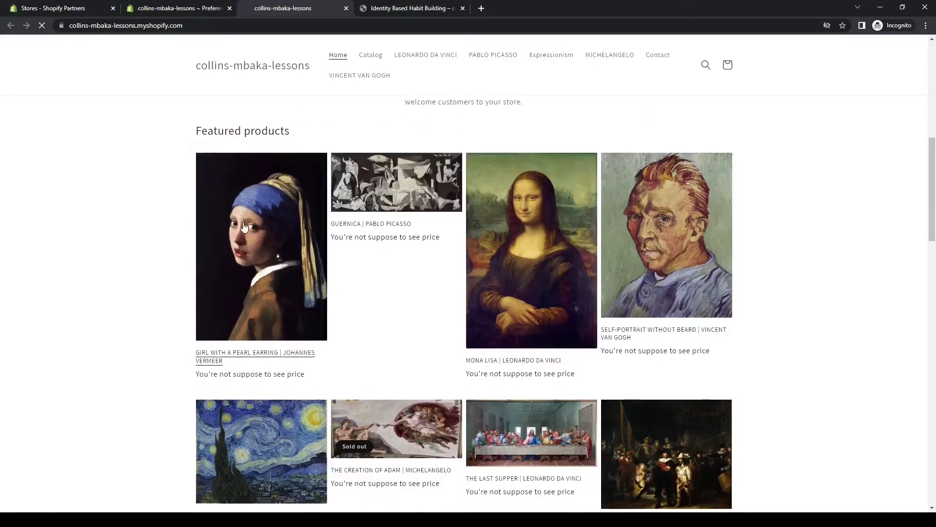
scroll(679, 232, "down", 5)
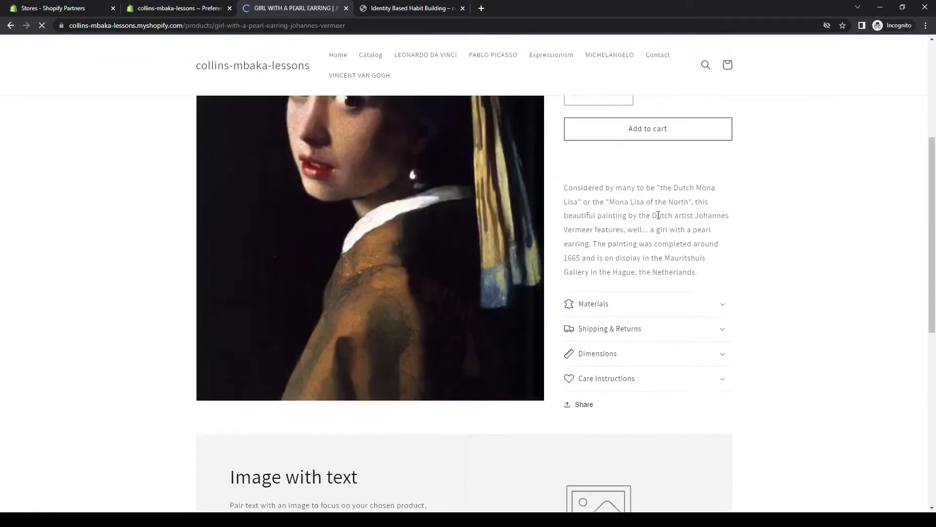
scroll(657, 216, "down", 3)
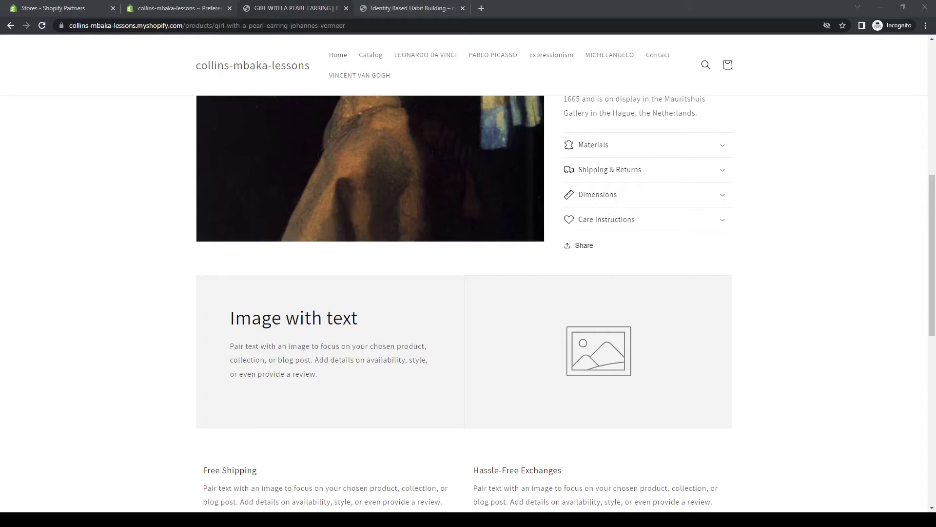
scroll(603, 244, "down", 1)
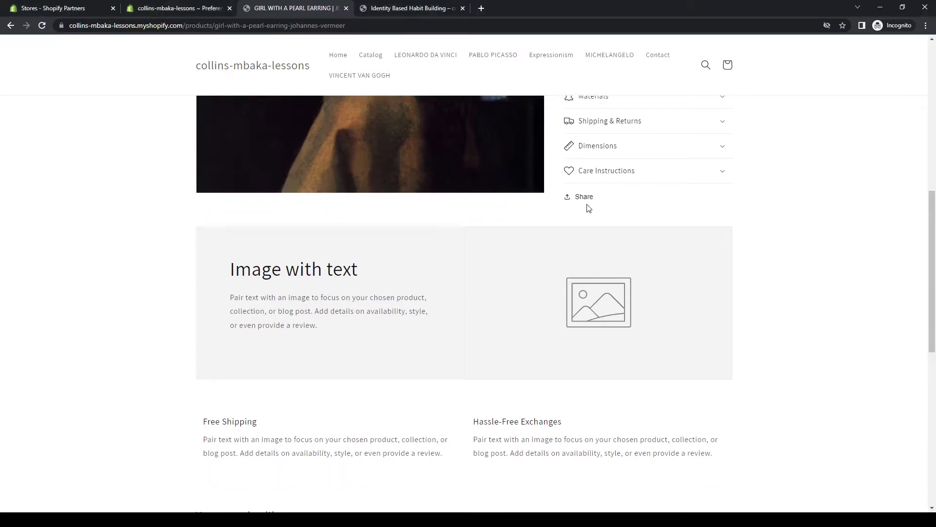
scroll(439, 175, "up", 8)
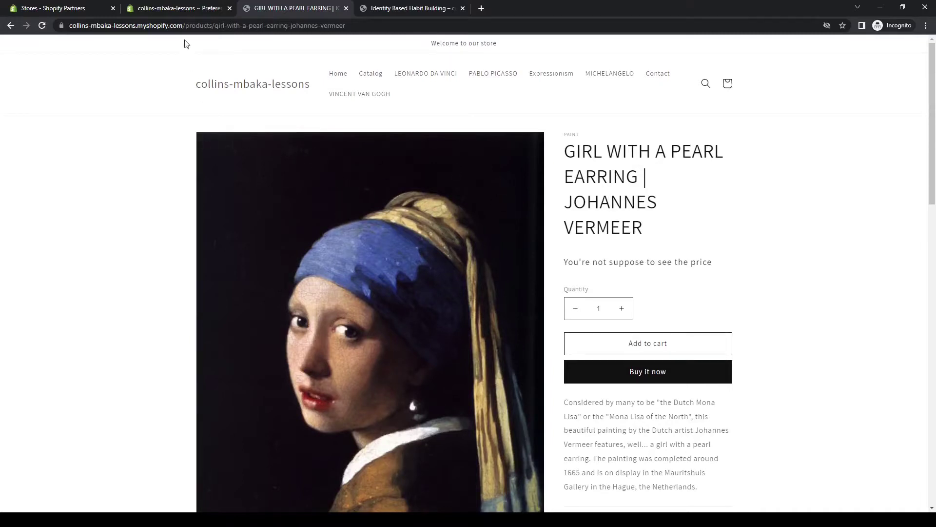
Step: Search the App Store for 'thisis share' and open the ShareThis Share Buttons listing
left_click(183, 11)
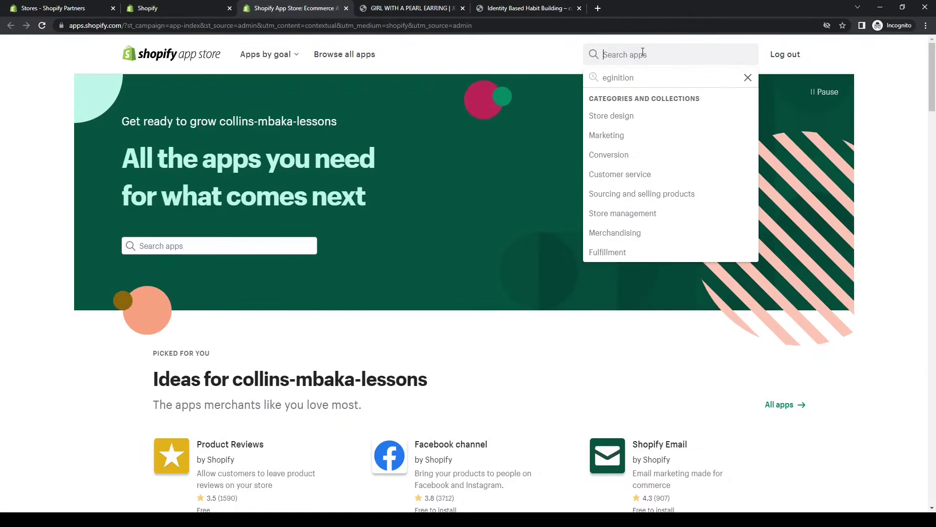
type("thisis s")
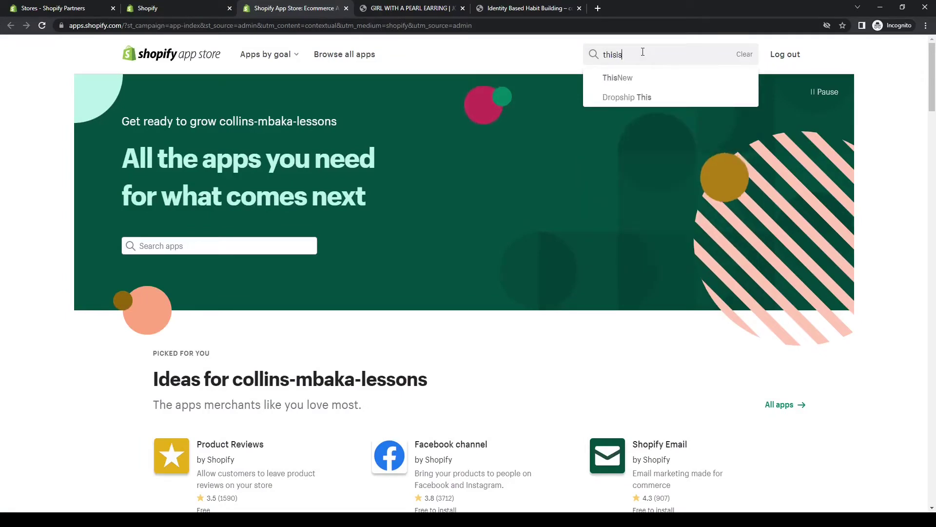
type("hare")
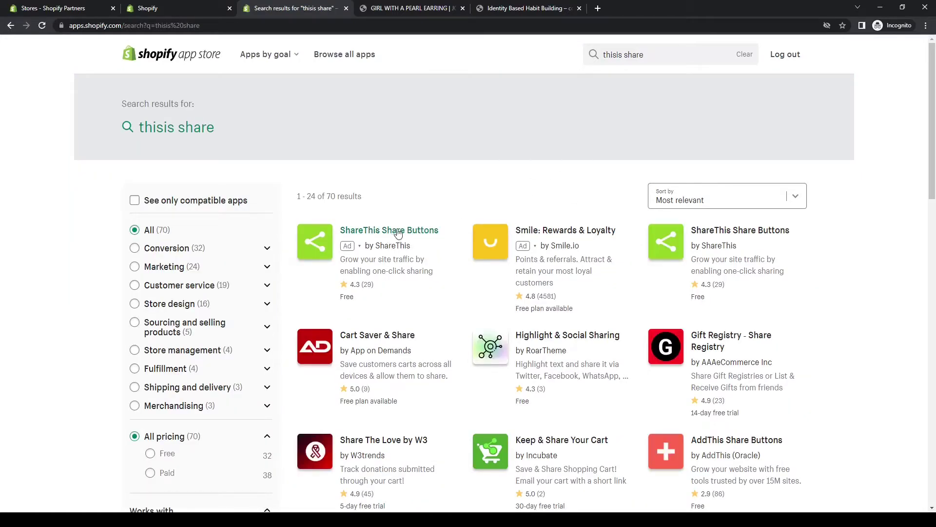
left_click(727, 232)
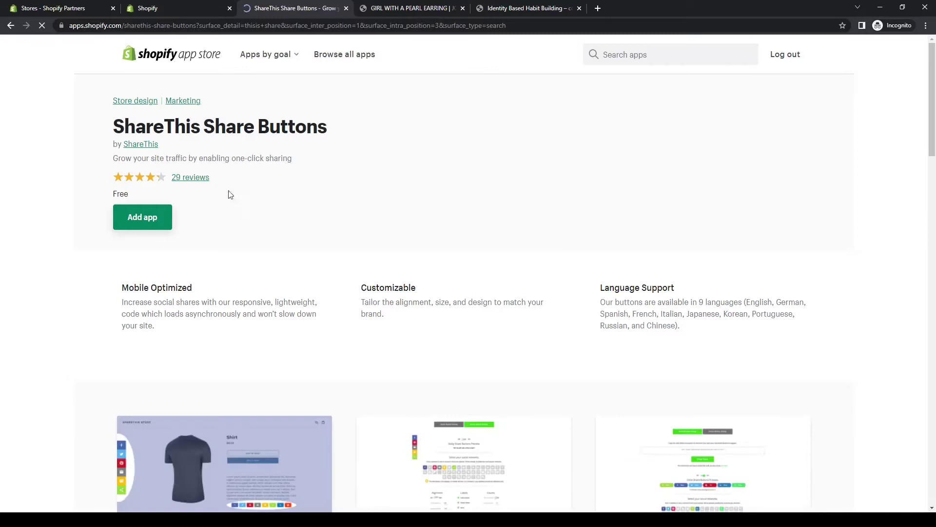
Step: Add and install ShareThis Share Buttons, then go back to the Girl with a Pearl Earring page
left_click(136, 216)
scroll(522, 184, "down", 3)
scroll(524, 184, "up", 3)
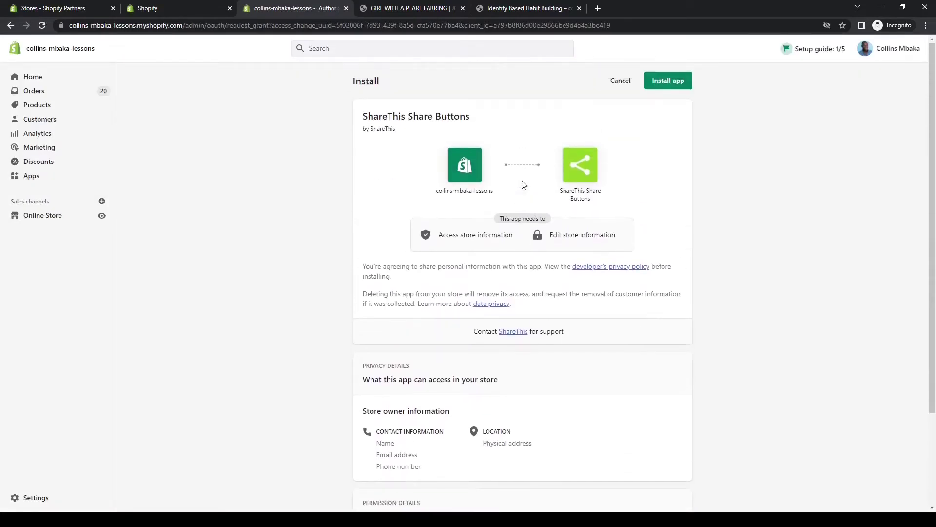
left_click(678, 81)
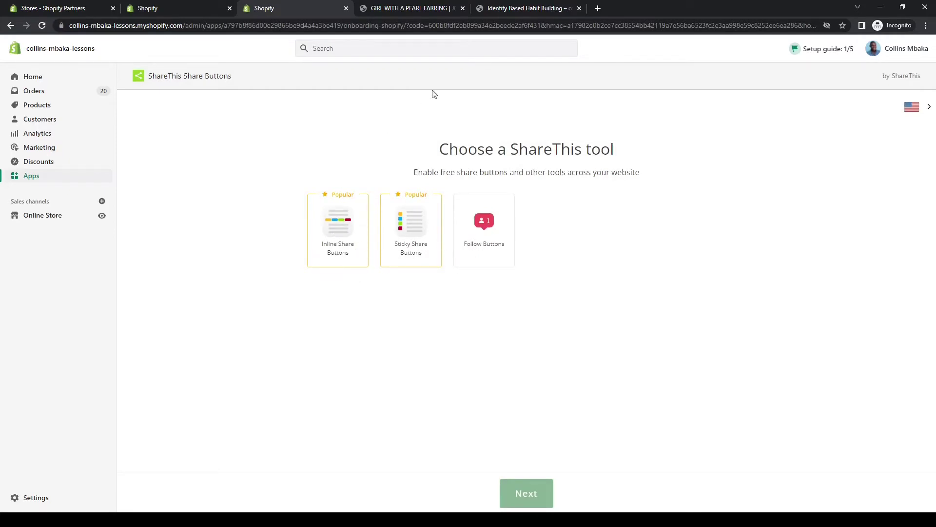
left_click(407, 9)
scroll(585, 330, "down", 1)
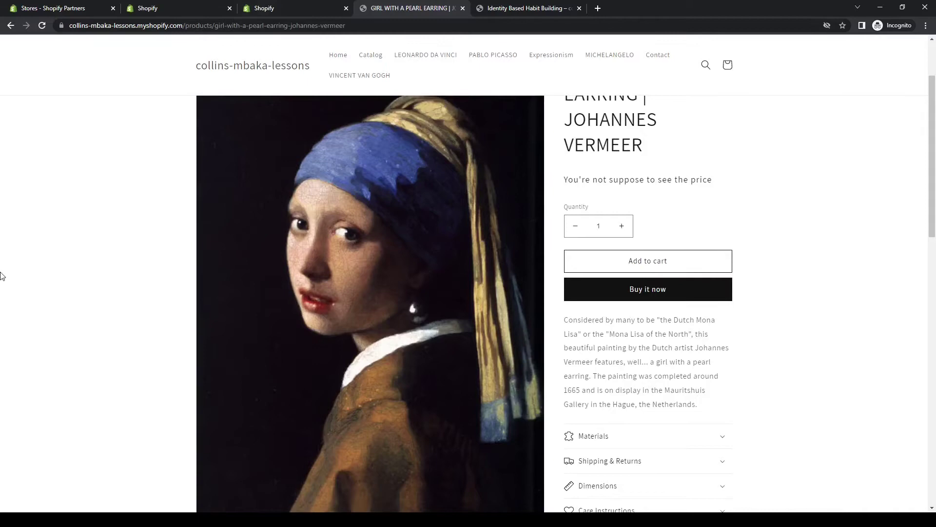
Step: Look over the product page's Share link, then return to ShareThis's Choose a tool page
scroll(86, 237, "down", 15)
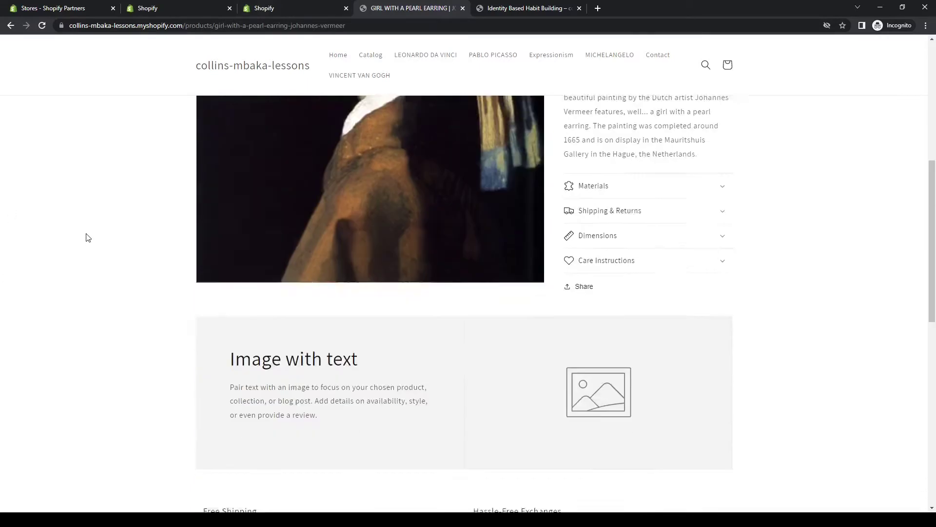
scroll(89, 243, "up", 15)
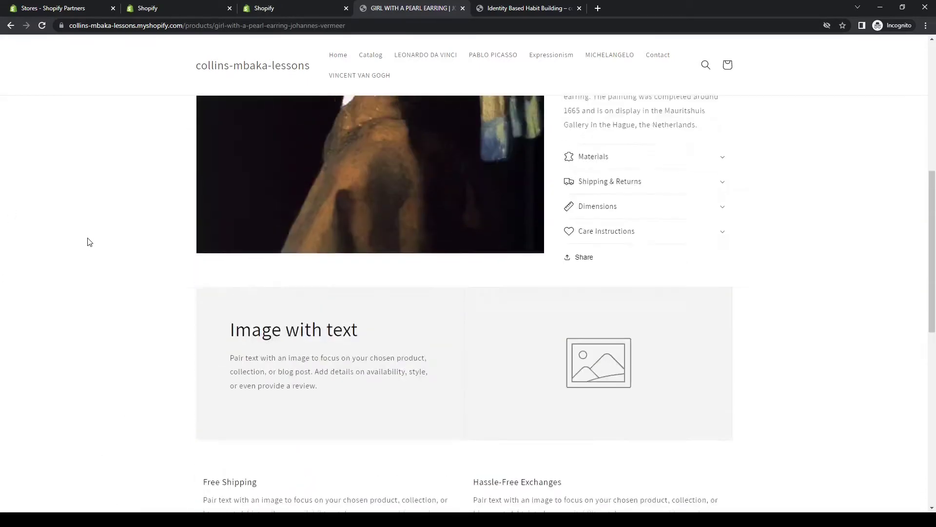
scroll(46, 224, "down", 6)
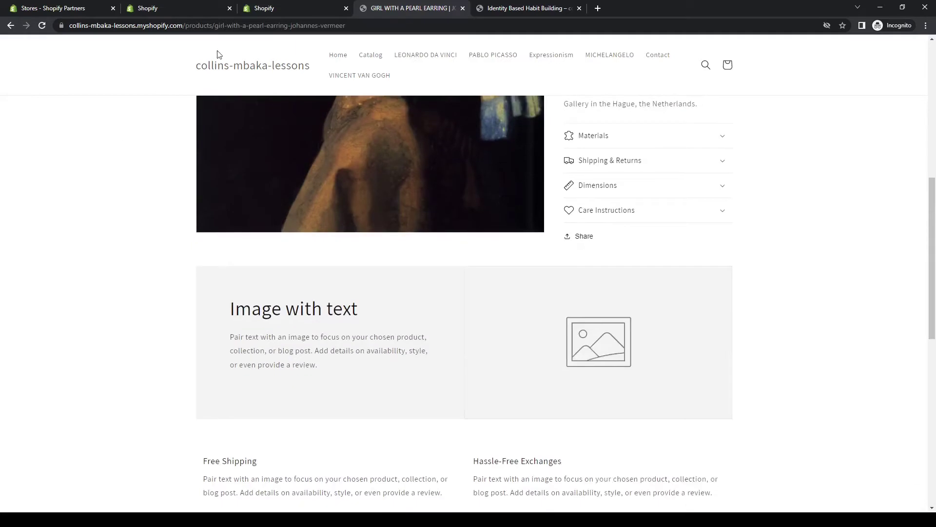
left_click(272, 9)
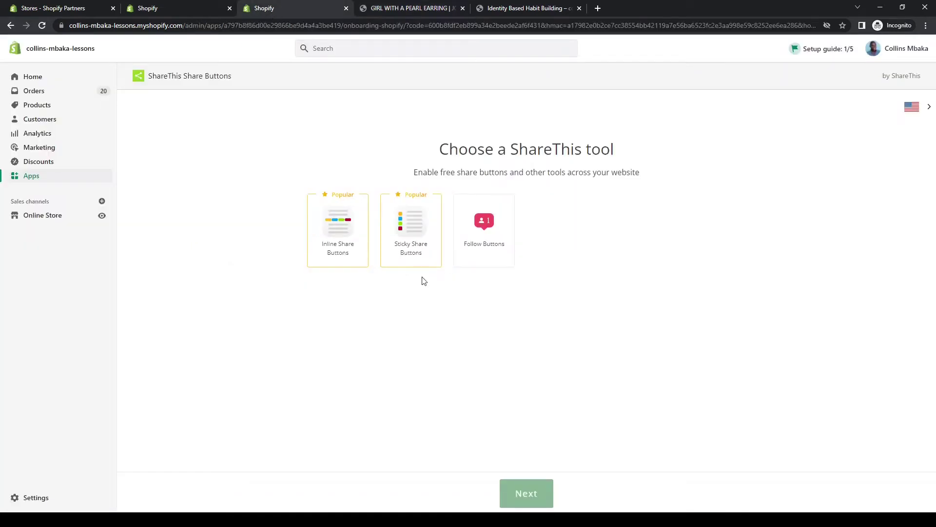
Step: Choose Inline Share Buttons and align the buttons to the left
left_click(350, 239)
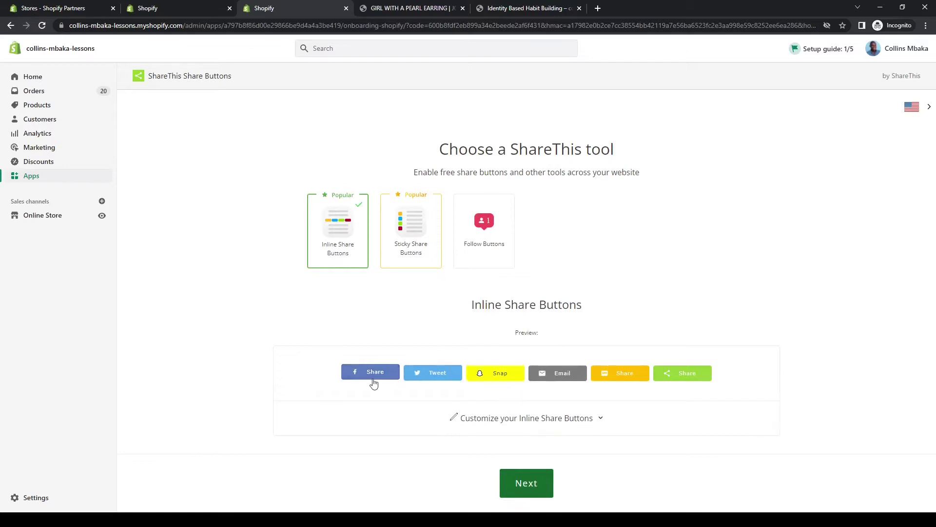
left_click(509, 418)
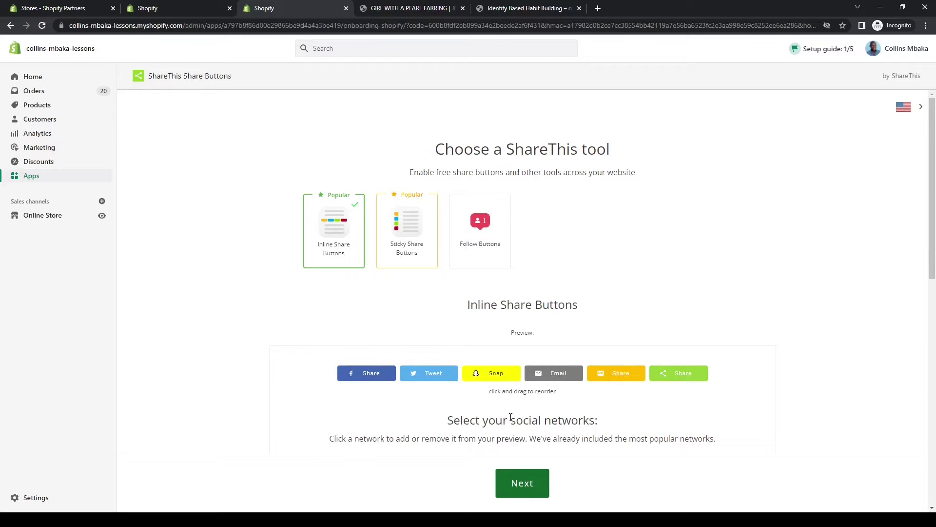
scroll(554, 323, "down", 5)
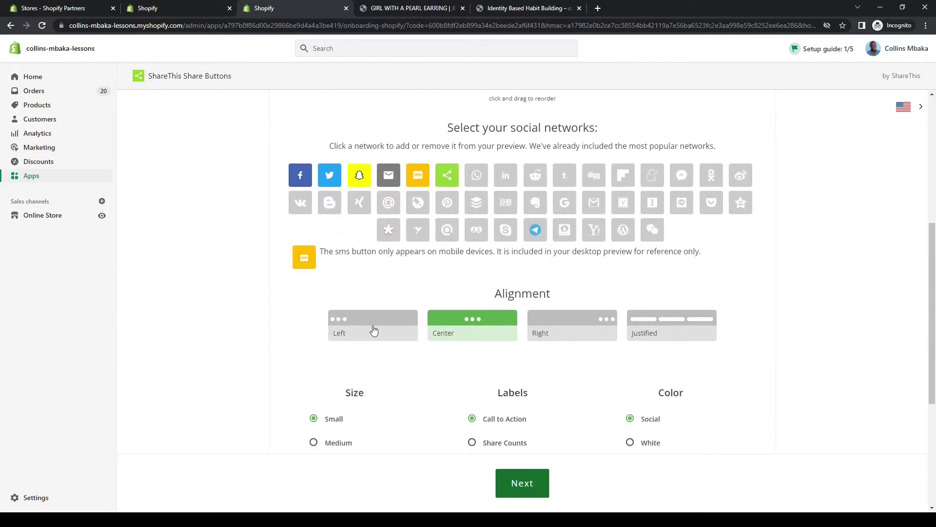
left_click(372, 328)
Step: Remove the buttons' text labels and make them white instead of social colours
scroll(534, 261, "down", 2)
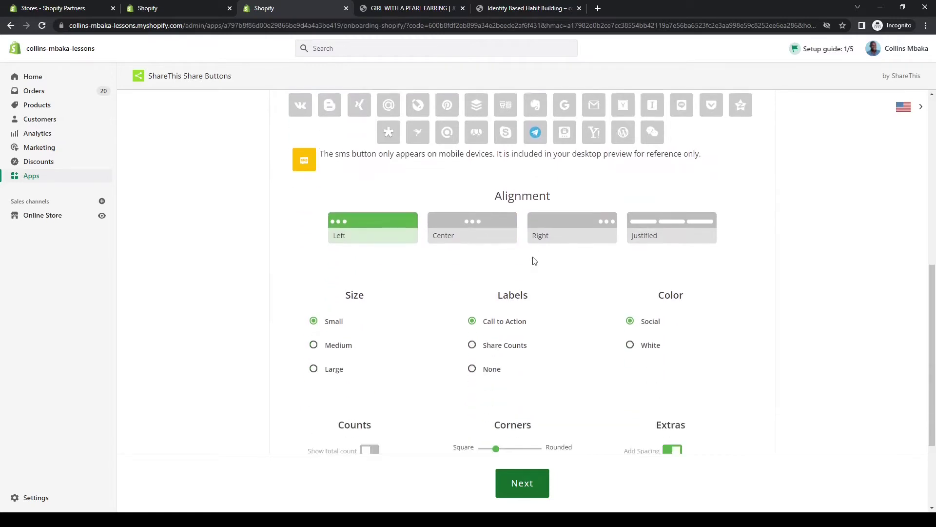
scroll(499, 374, "up", 8)
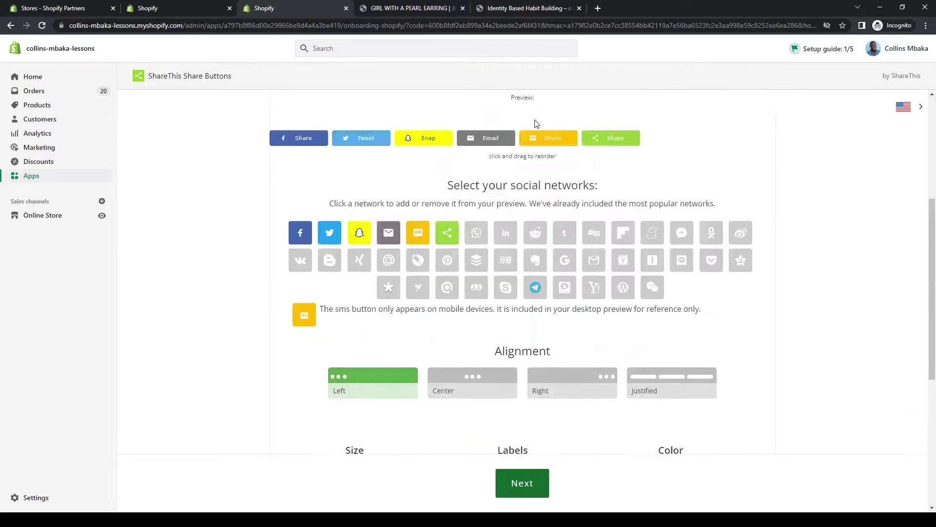
scroll(490, 371, "down", 8)
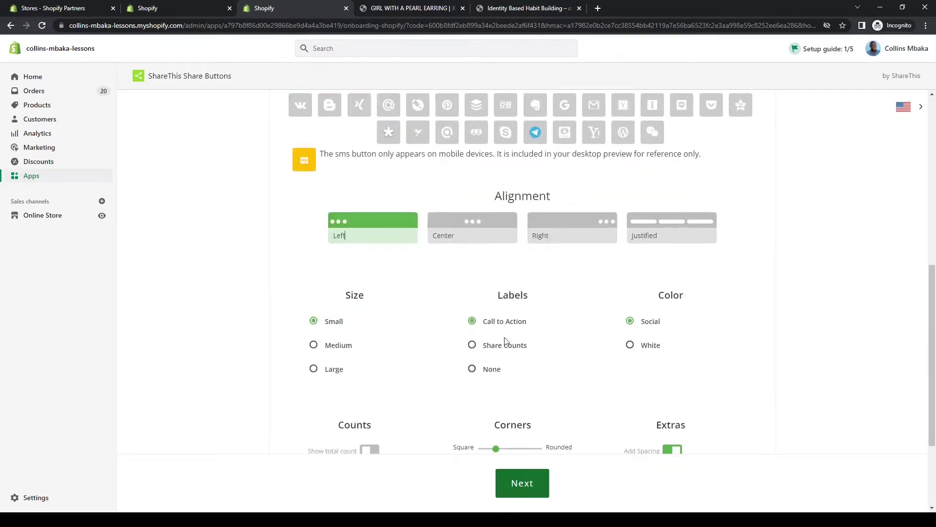
left_click(490, 372)
scroll(526, 250, "up", 5)
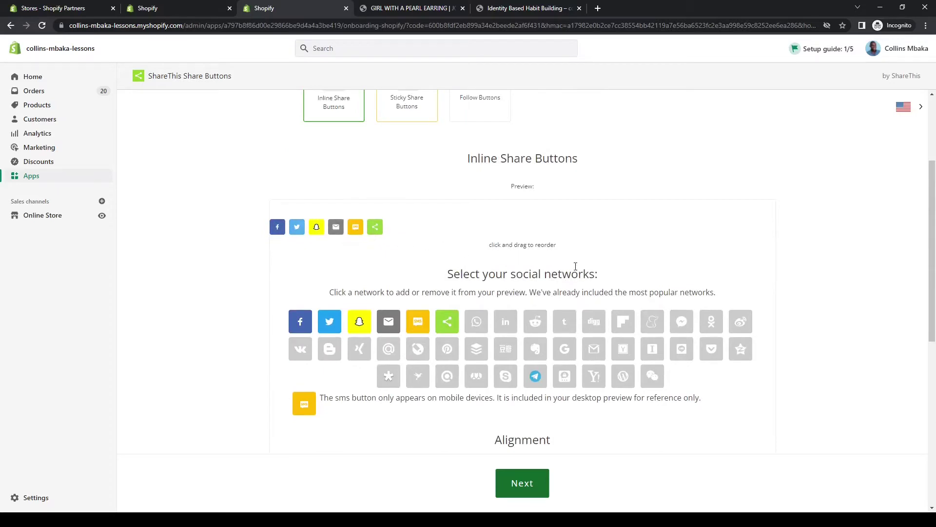
scroll(576, 265, "down", 5)
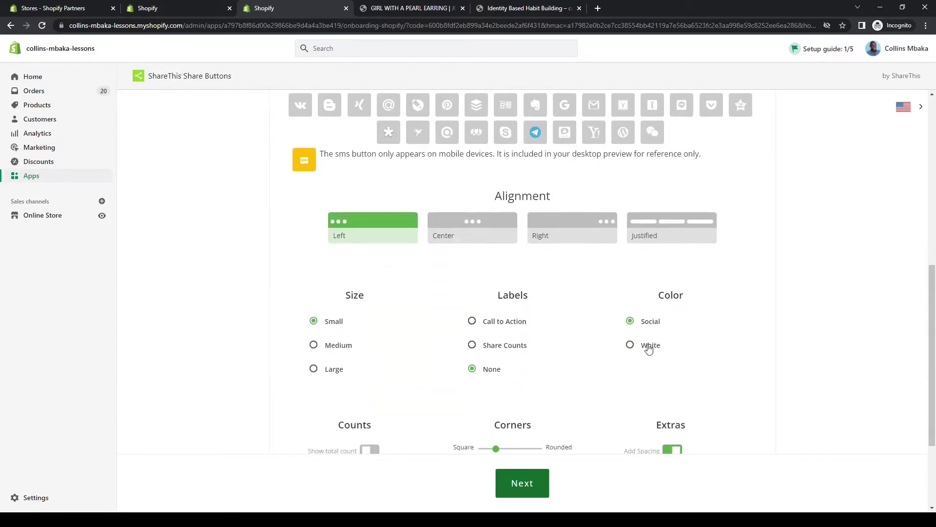
left_click(648, 347)
scroll(648, 348, "up", 6)
scroll(569, 316, "down", 1)
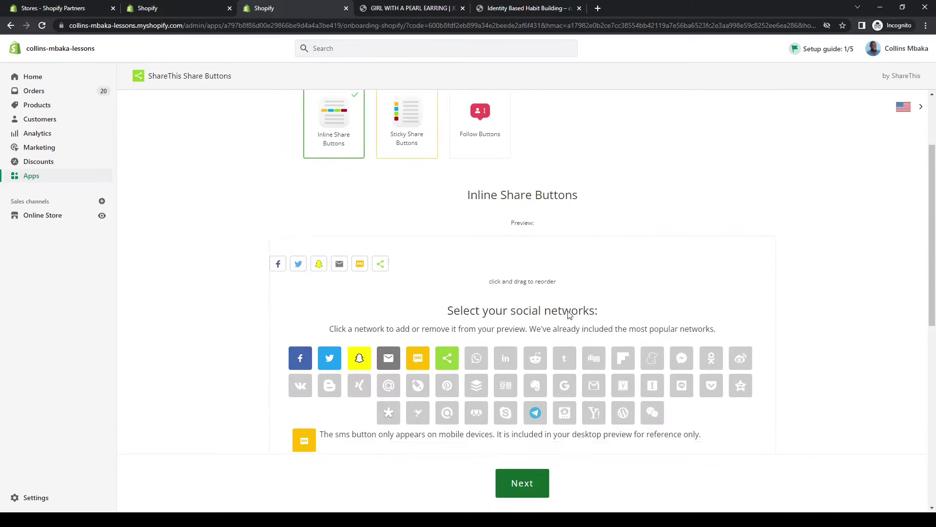
scroll(568, 315, "down", 5)
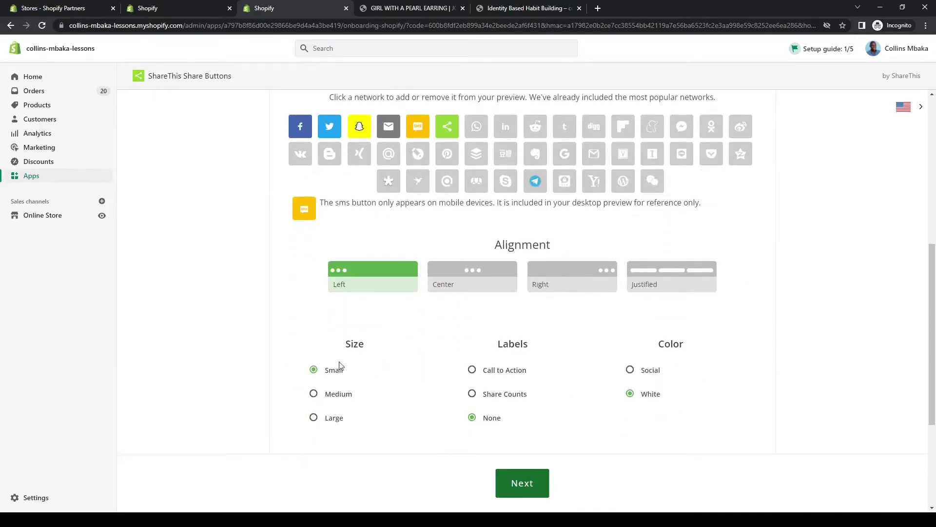
scroll(528, 349, "down", 4)
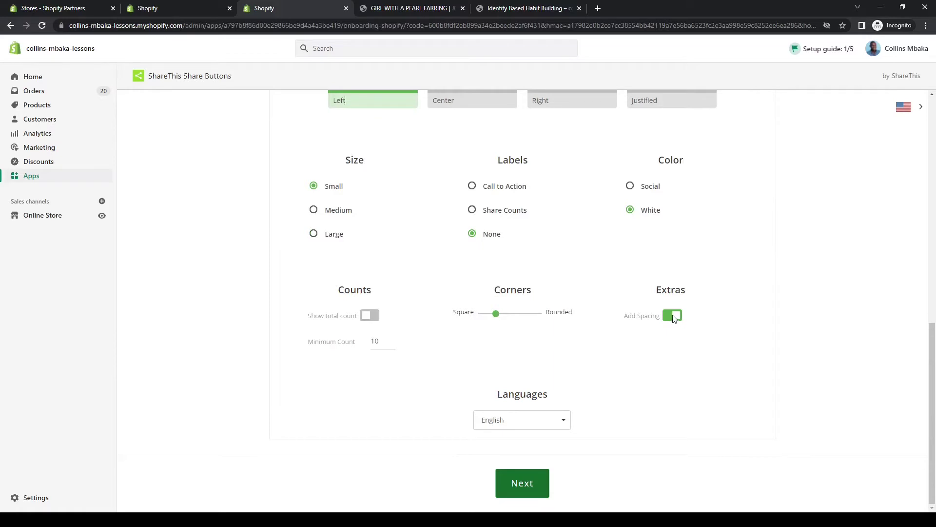
scroll(473, 312, "up", 7)
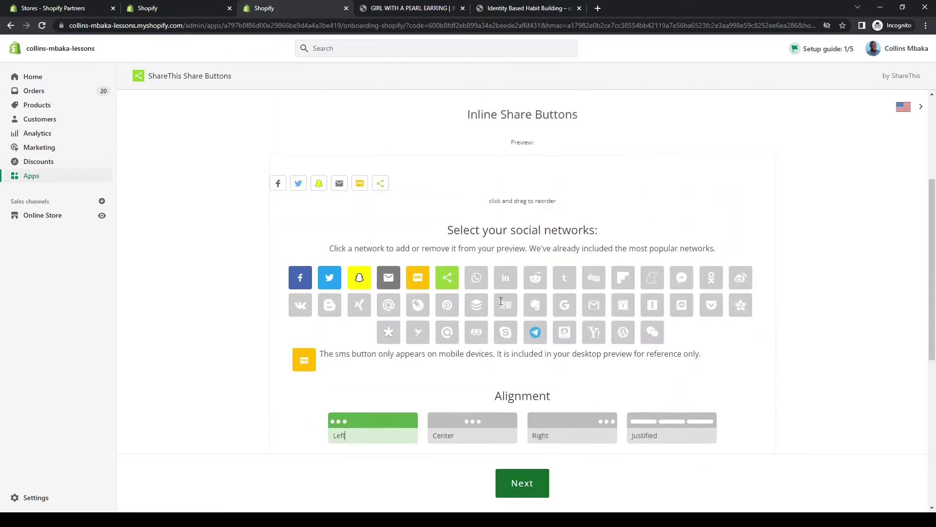
Step: Drop SMS from the share networks and add WhatsApp and LinkedIn
left_click(418, 285)
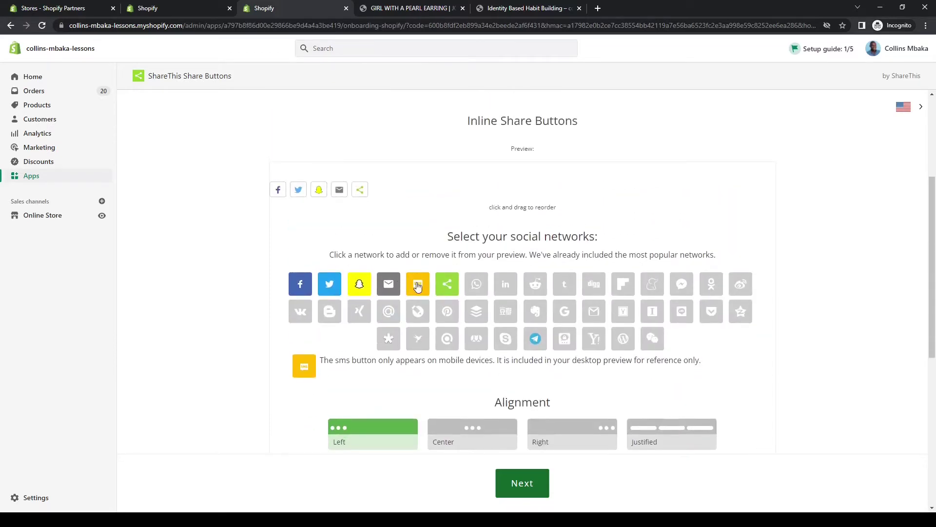
left_click(475, 290)
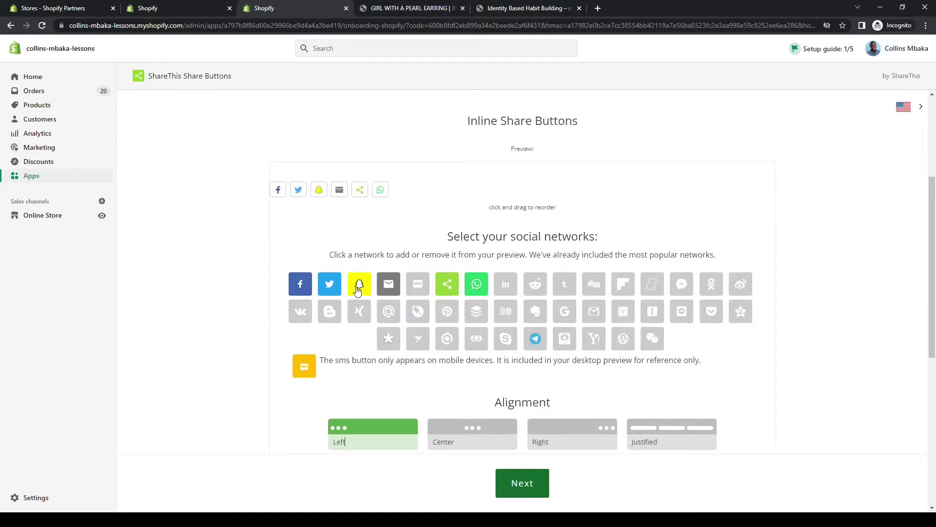
left_click(505, 285)
scroll(486, 283, "down", 1)
scroll(487, 283, "down", 4)
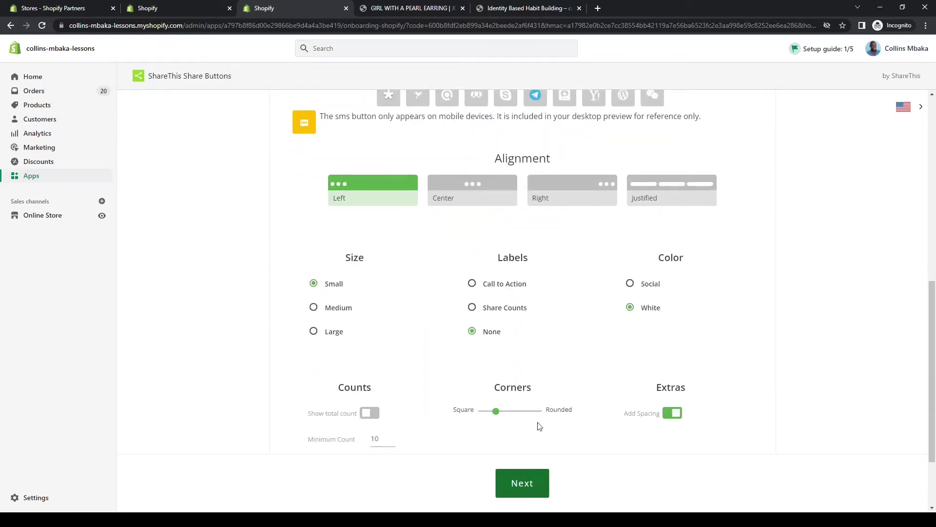
Step: Finish the button settings, open the Inline Share Buttons card, and copy its placement code
left_click(525, 480)
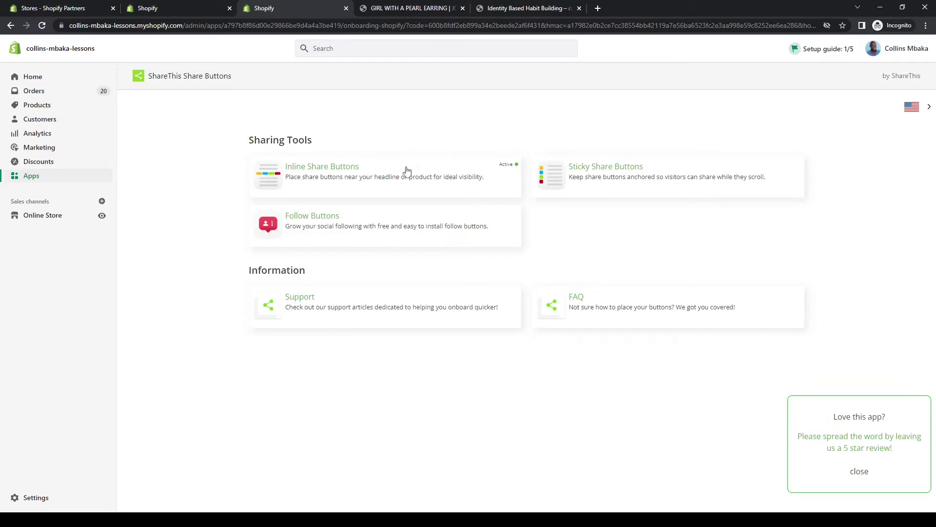
left_click(390, 165)
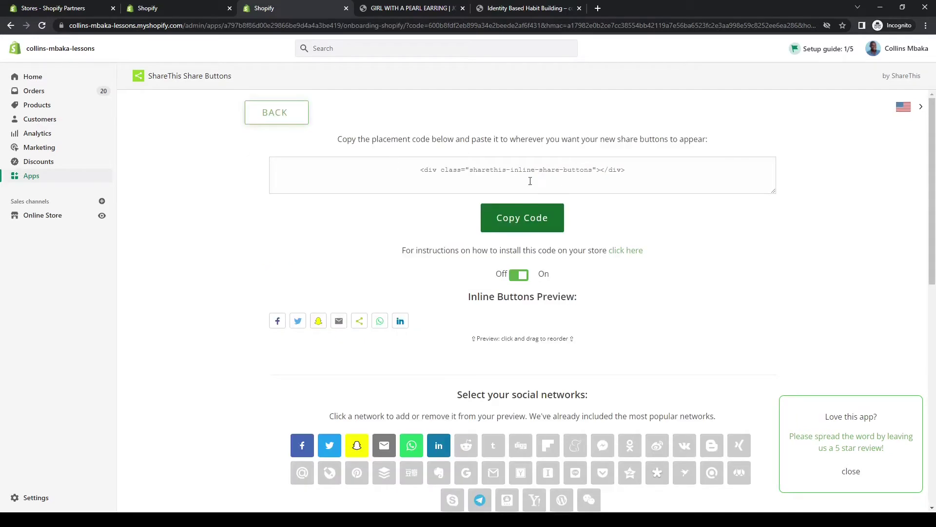
left_click(530, 233)
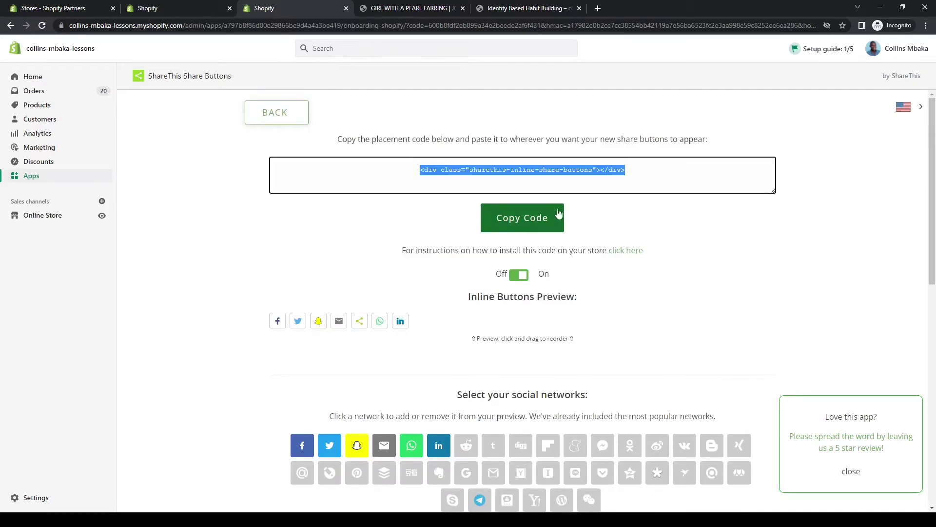
Step: Go to Online Store > Themes, glancing back at the storefront product page
left_click(47, 218)
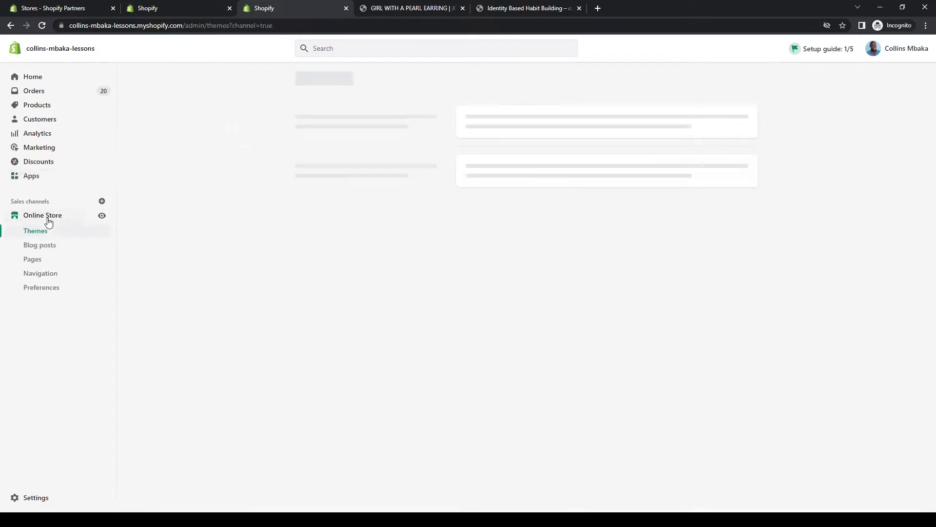
left_click(393, 9)
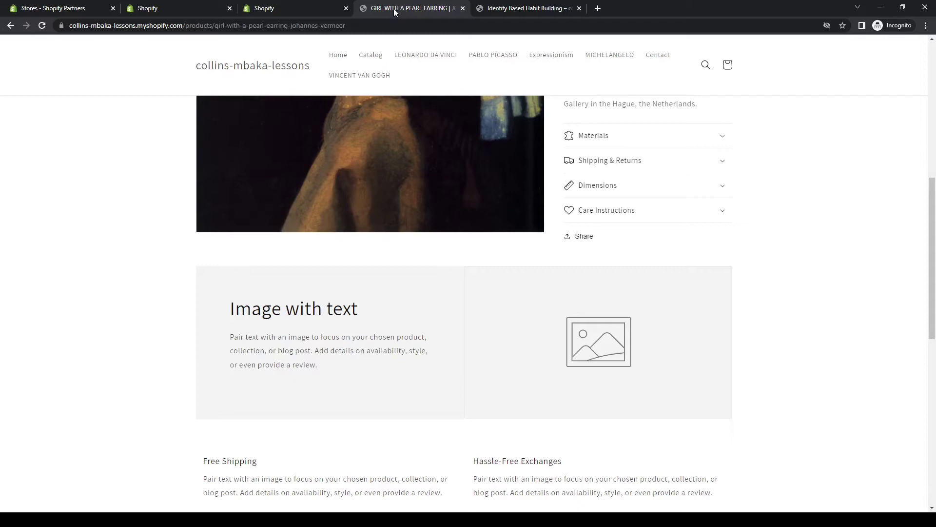
scroll(560, 219, "up", 4)
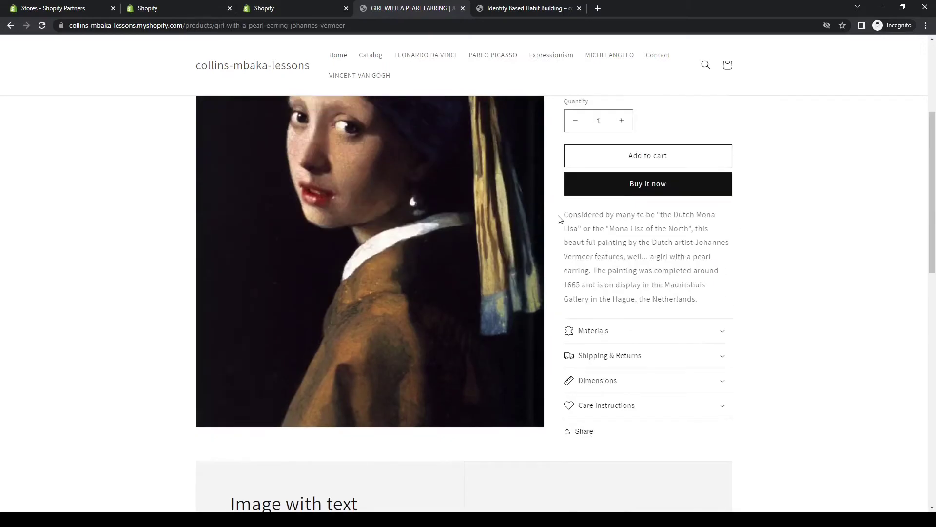
scroll(560, 219, "up", 2)
scroll(560, 217, "down", 6)
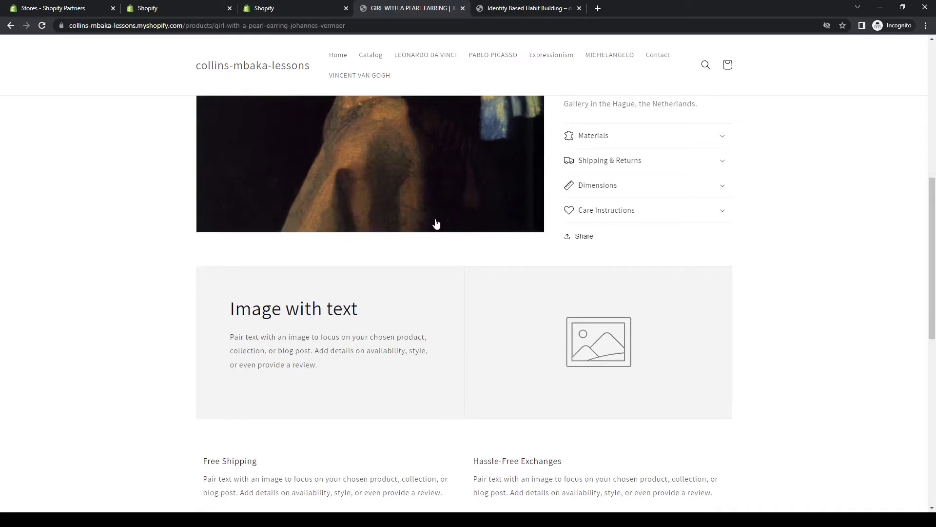
left_click(292, 8)
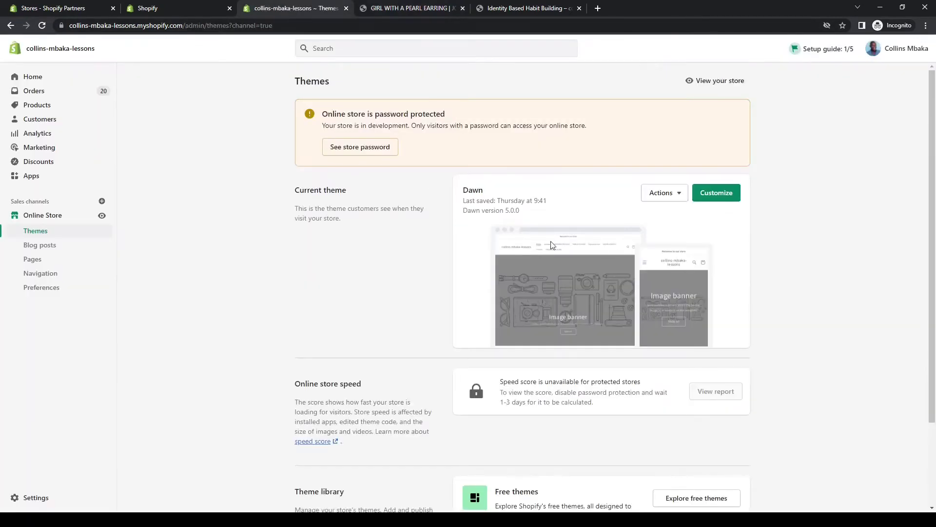
Step: Edit the Dawn theme's code via Actions > Edit code and show the product.json template
left_click(665, 194)
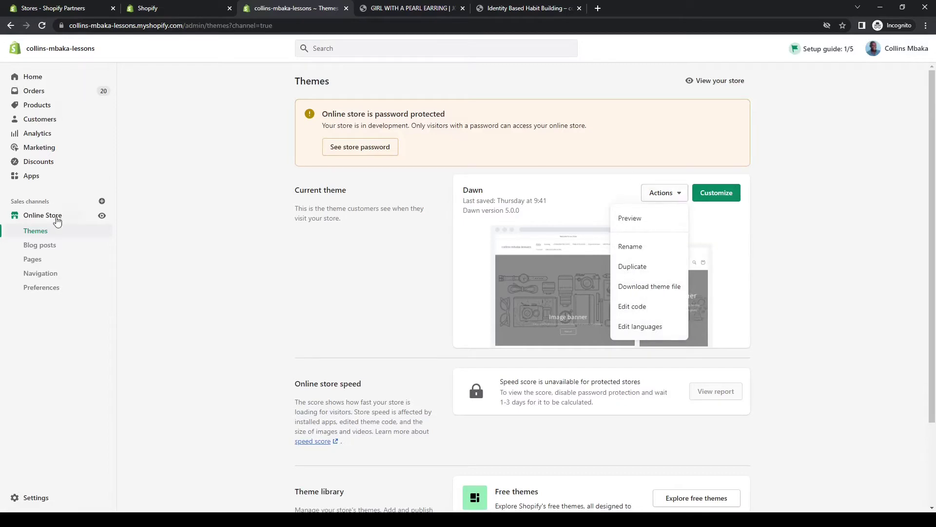
left_click(634, 307)
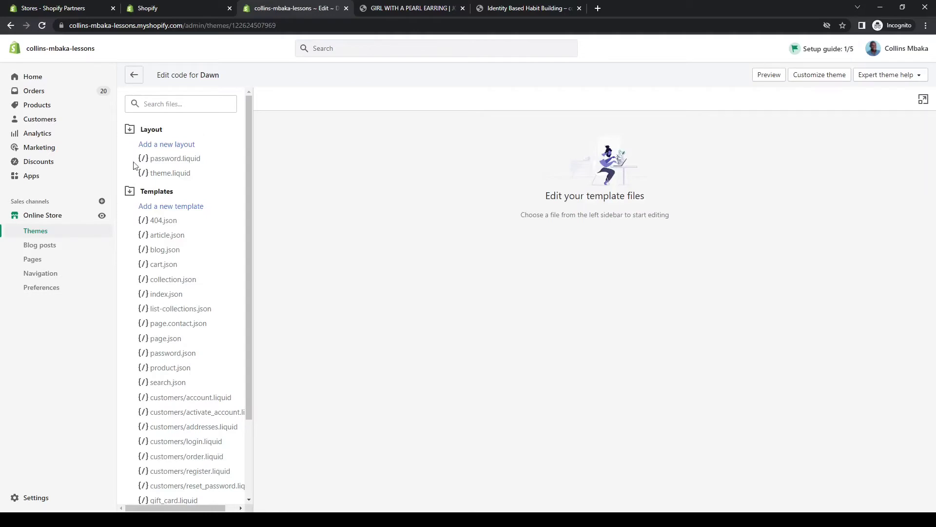
left_click(129, 130)
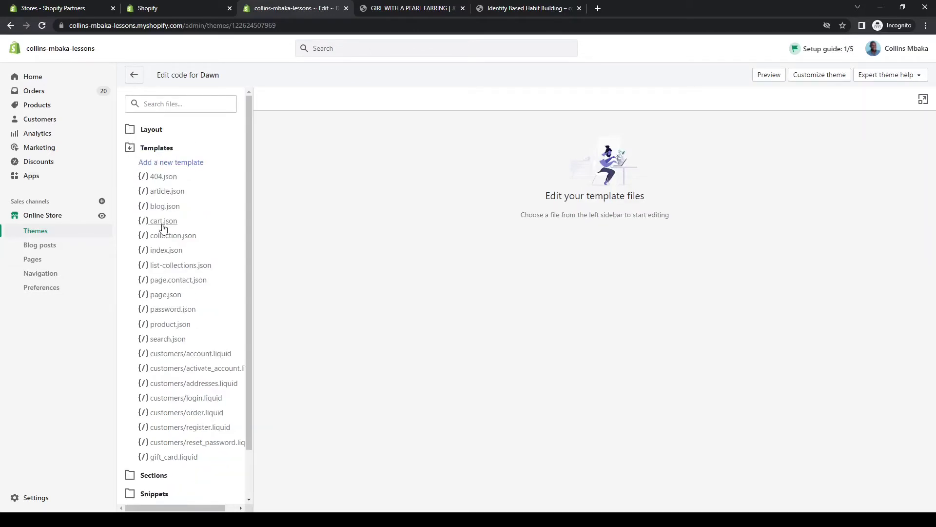
left_click(176, 326)
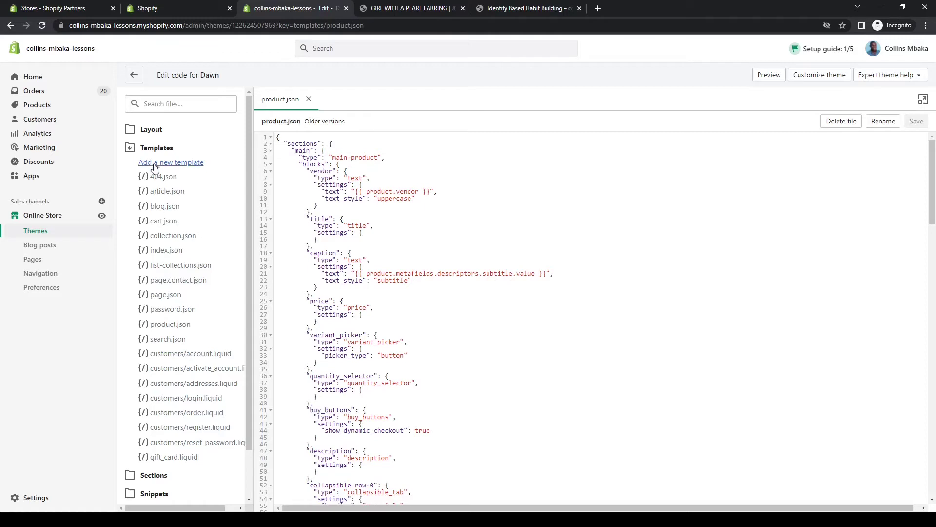
Step: Open main-product.liquid from the Sections folder and scroll through its code
left_click(131, 149)
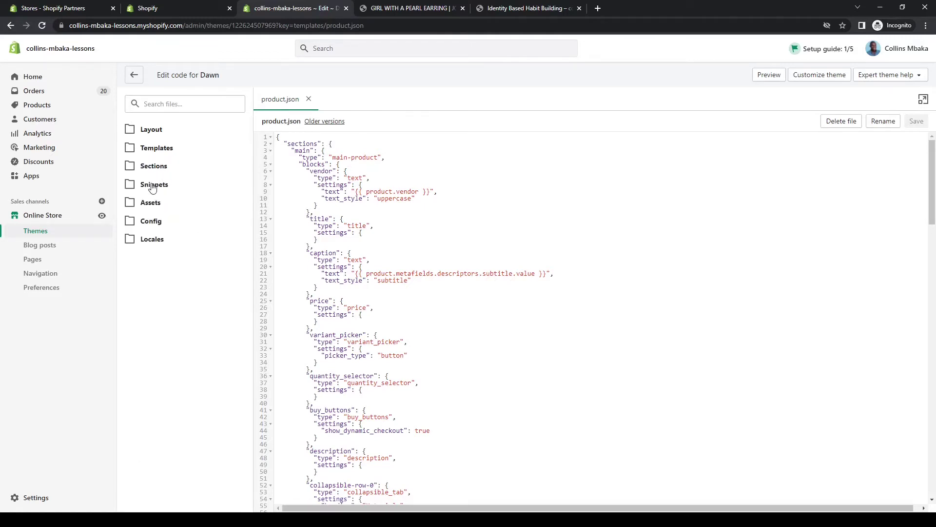
left_click(155, 167)
scroll(166, 249, "down", 2)
scroll(167, 250, "down", 5)
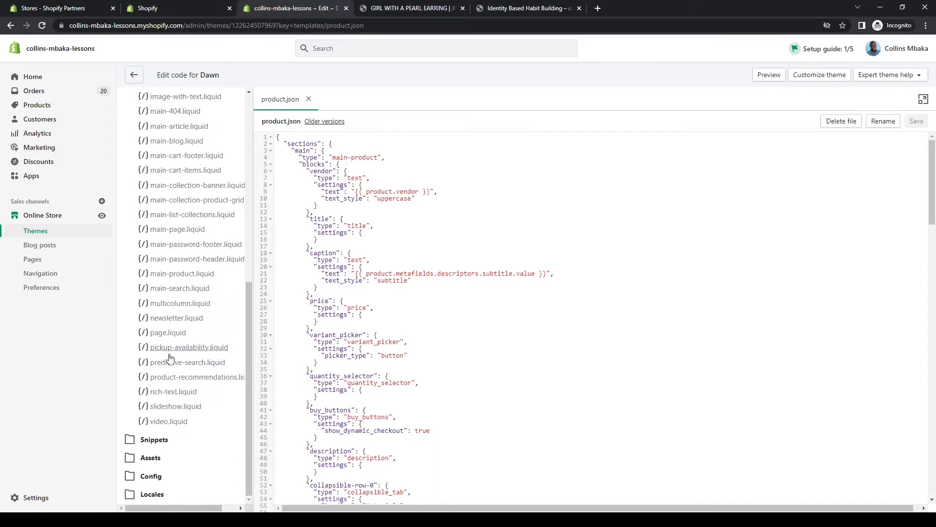
left_click(174, 275)
scroll(377, 283, "down", 8)
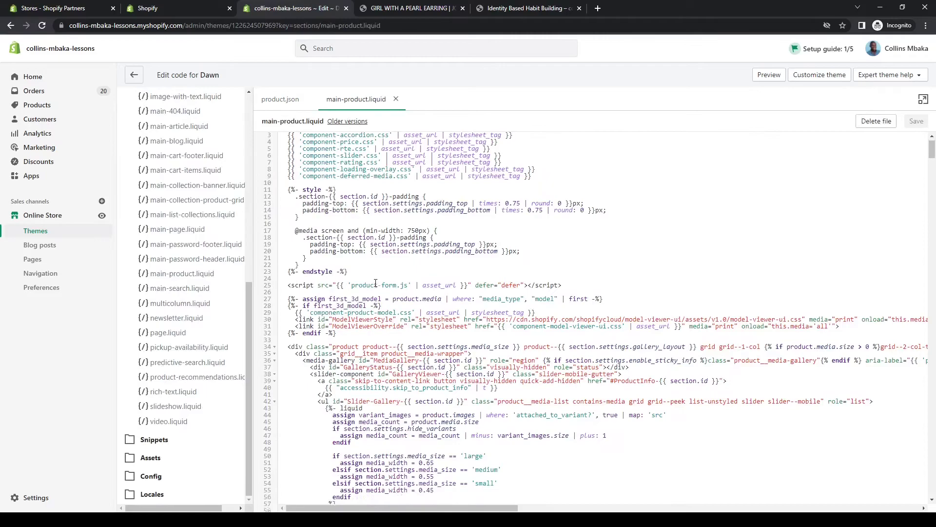
scroll(377, 283, "down", 20)
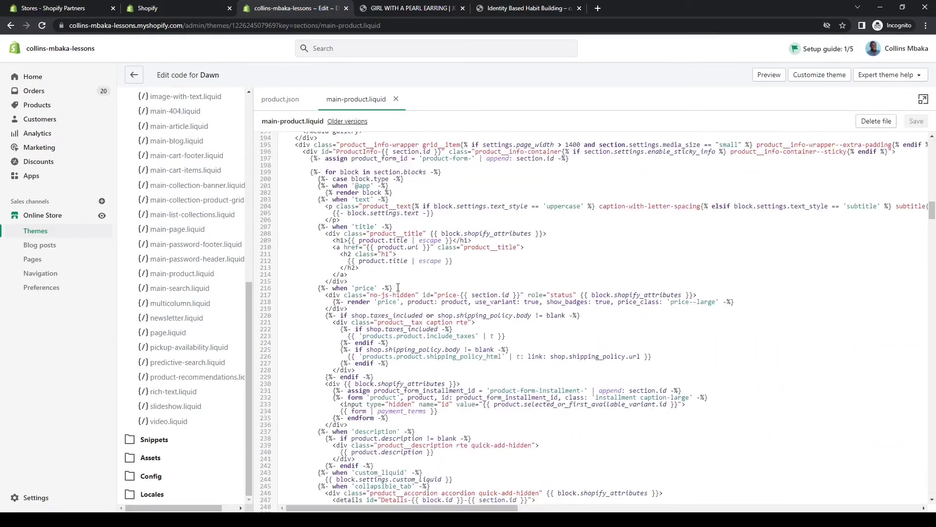
scroll(398, 287, "down", 14)
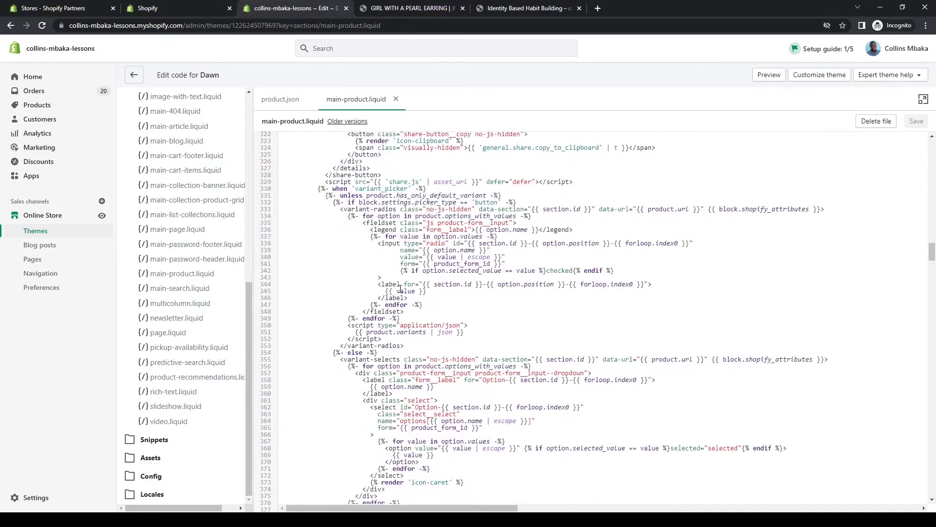
scroll(401, 288, "down", 3)
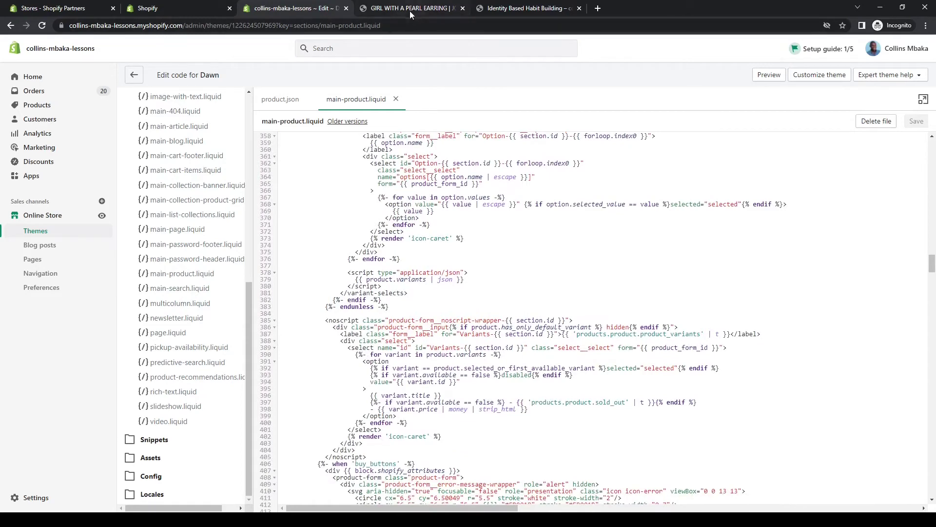
Step: Return to the storefront product page and its Share link
left_click(410, 10)
scroll(355, 180, "up", 6)
scroll(356, 179, "down", 3)
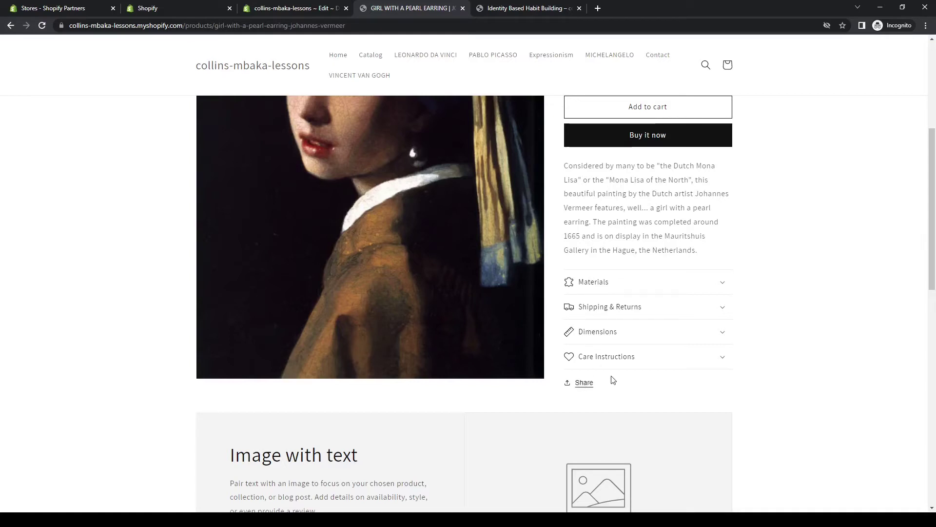
Step: Inspect the Share link in developer tools, in Responsive view, expanding the share-button element
key("ctrl+shift+i")
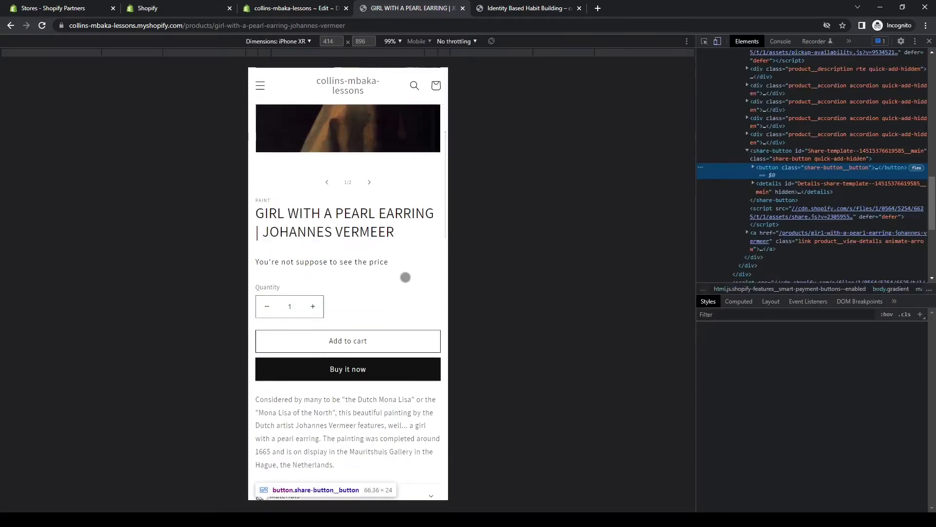
left_click(265, 40)
left_click(271, 57)
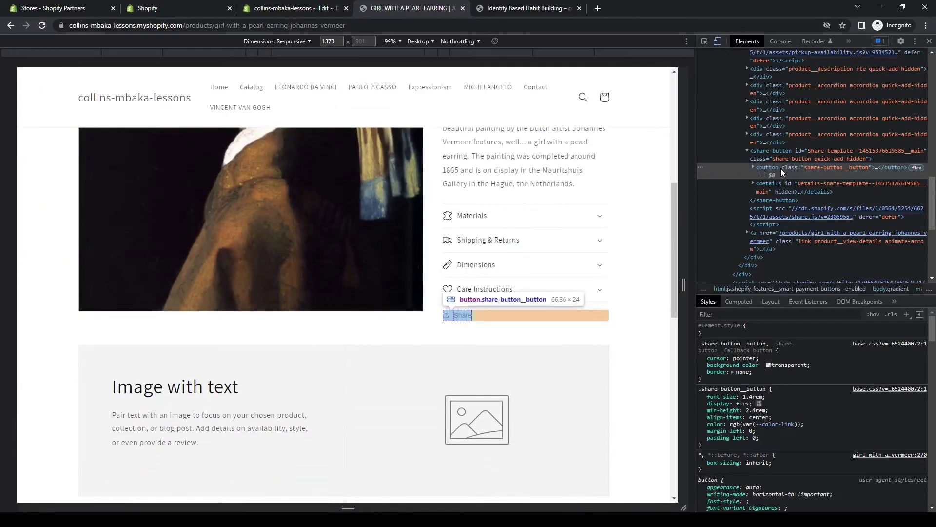
left_click(747, 150)
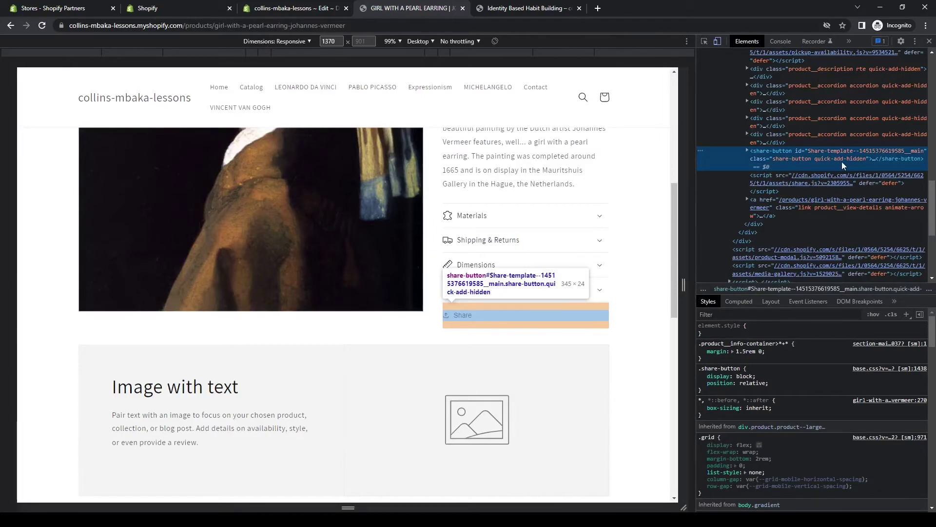
double_click(788, 157)
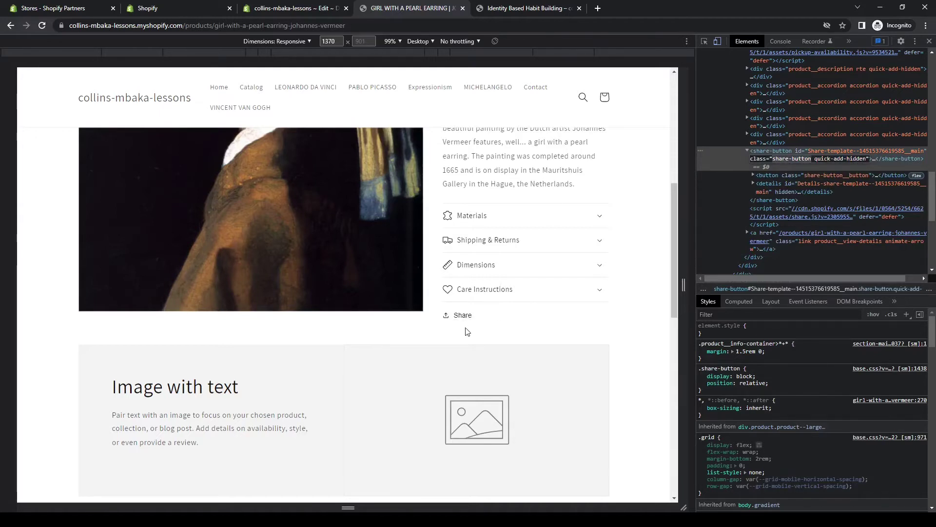
Step: Locate the share-button markup in main-product.liquid, comparing it with the inspected page
left_click(281, 9)
left_click(410, 259)
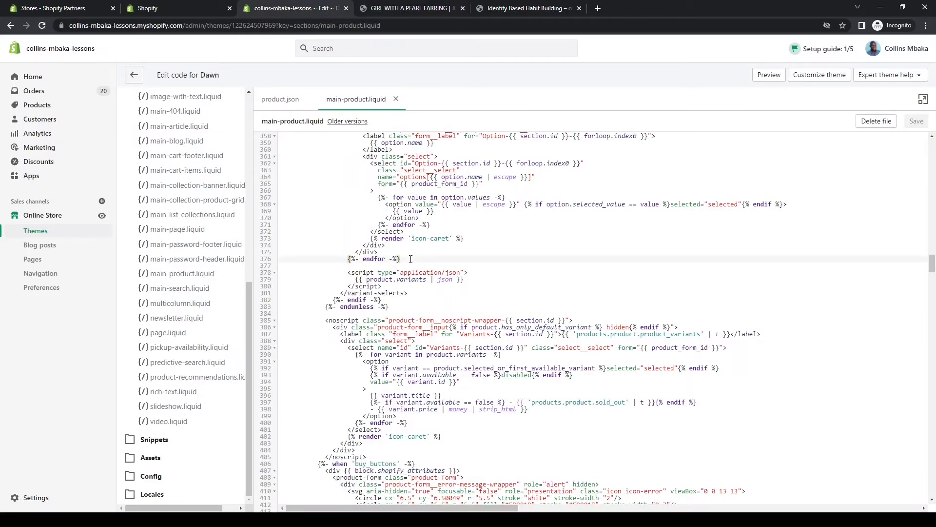
key("ctrl+f")
key("ctrl+v")
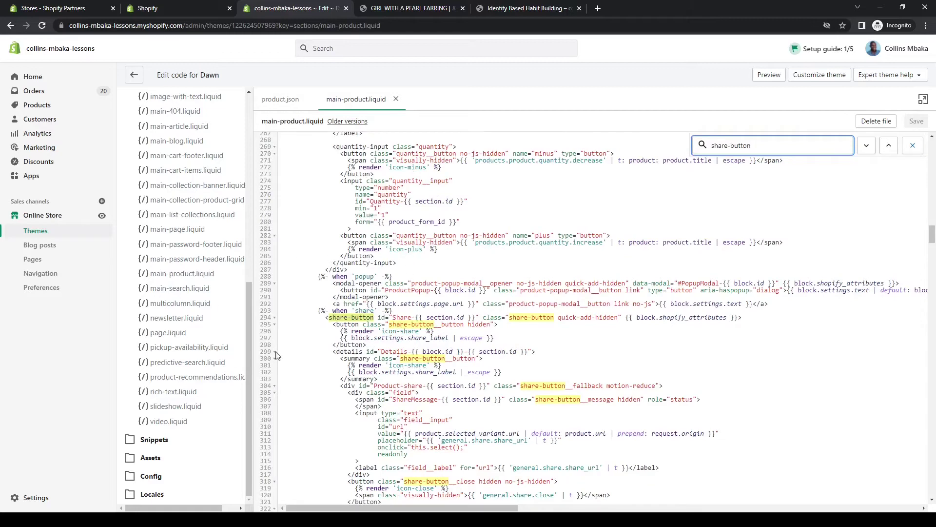
scroll(350, 301, "down", 2)
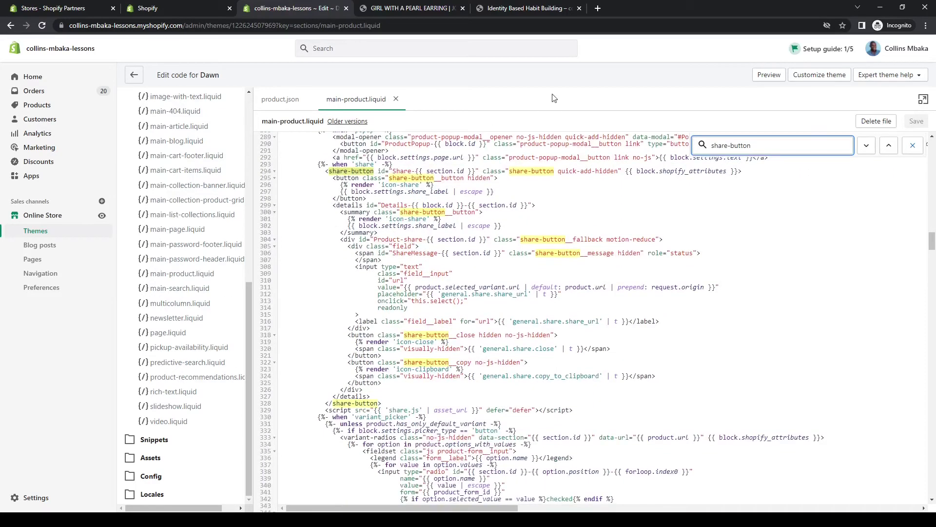
left_click(393, 8)
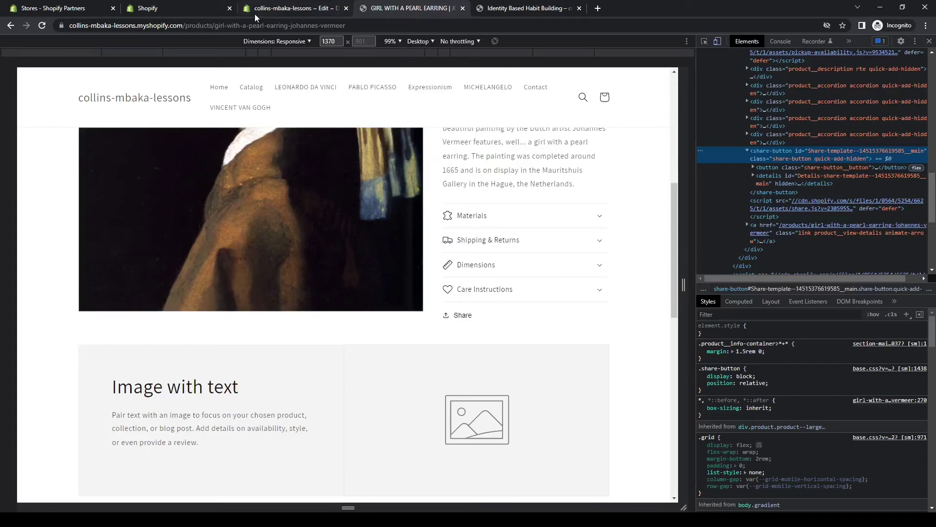
left_click(290, 9)
Step: Paste the ShareThis inline buttons div after the closing share-button tag and save
left_click(337, 172)
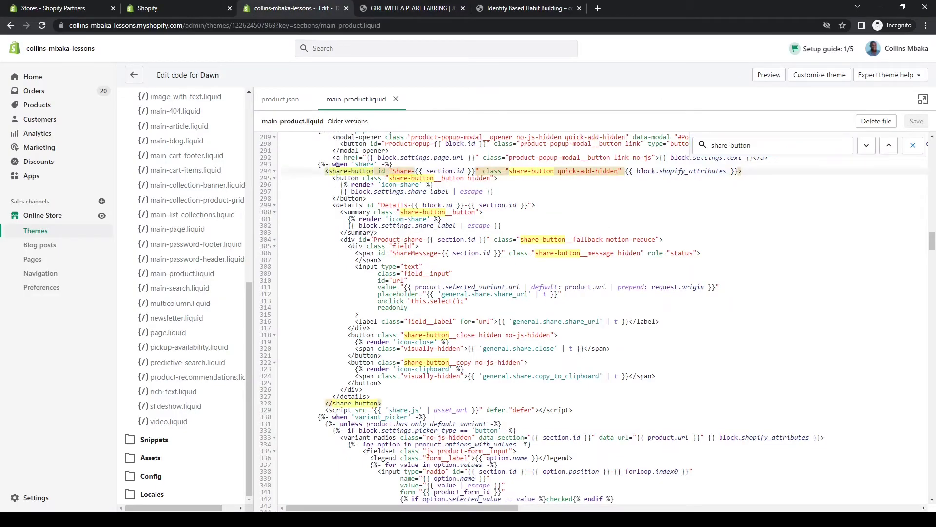
left_click(398, 404)
key("Return")
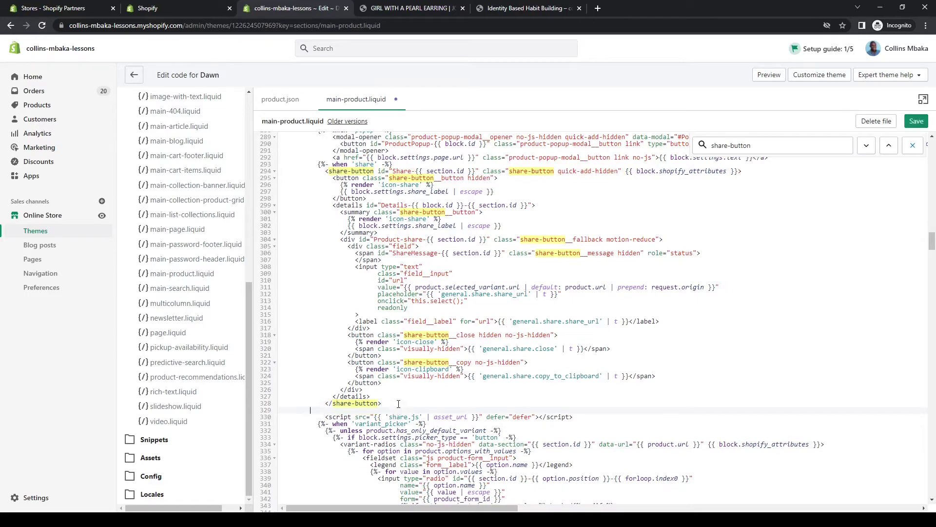
type("<div class=\"sharethis-inline-share-buttons\"></div>")
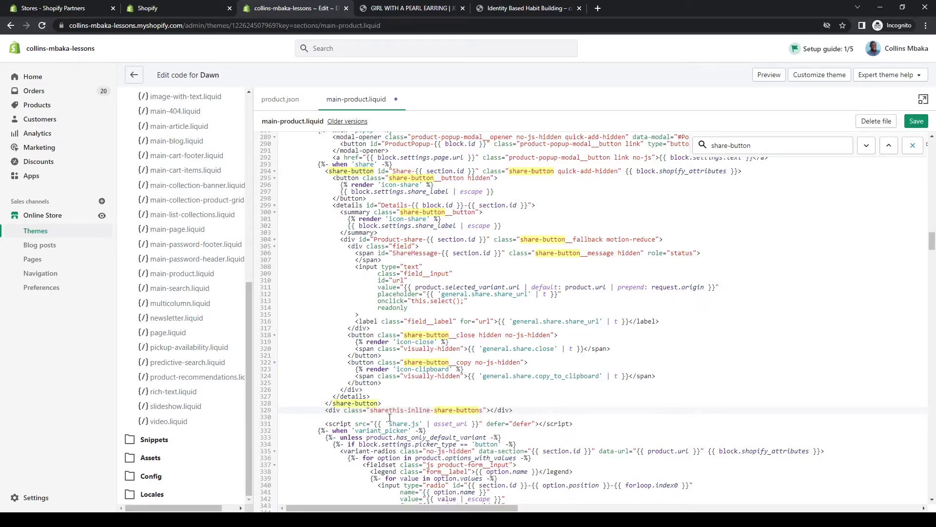
left_click(354, 404)
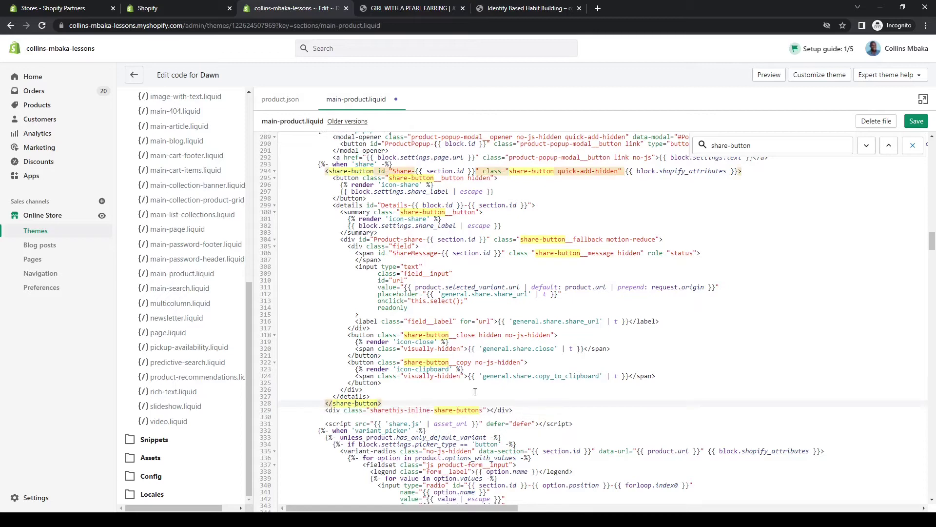
left_click(917, 123)
Step: Reload the Vermeer product page and check that ShareThis icons, including WhatsApp and LinkedIn, appear under Share
left_click(409, 8)
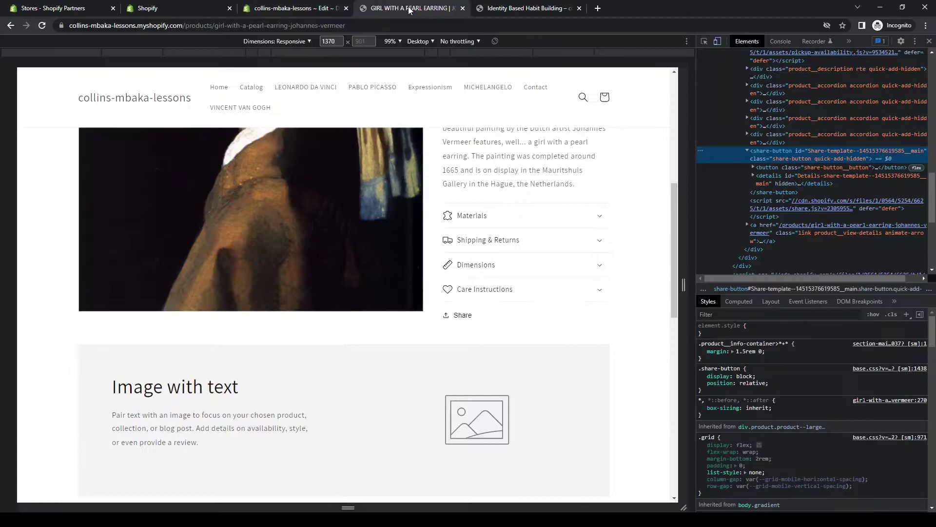
left_click(39, 27)
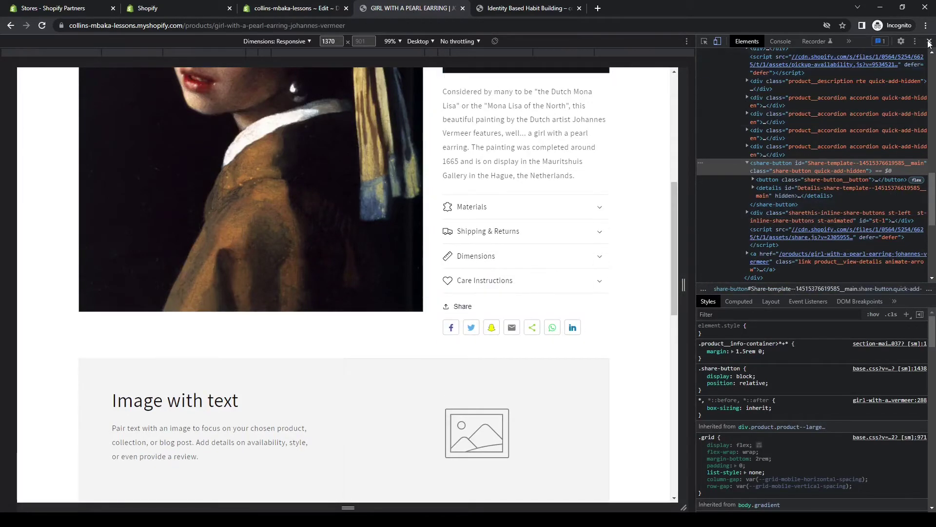
scroll(488, 351, "down", 10)
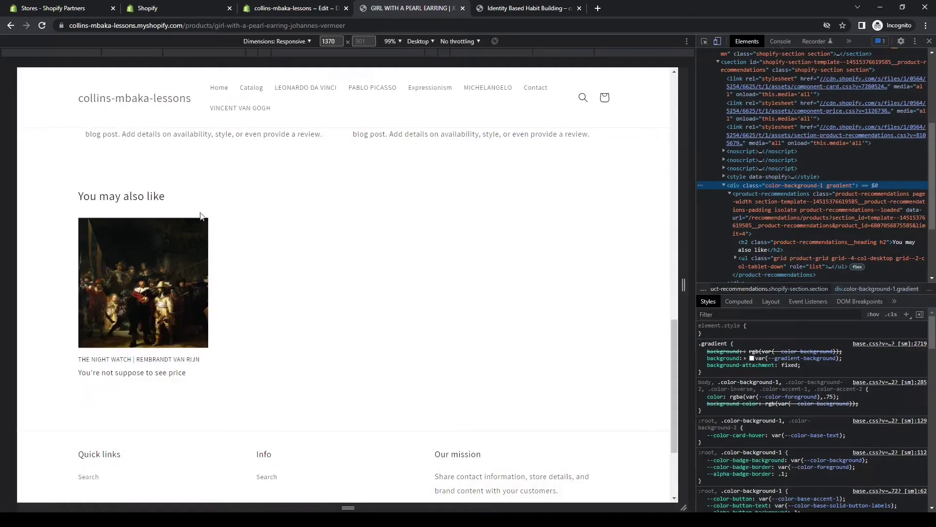
scroll(462, 273, "up", 10)
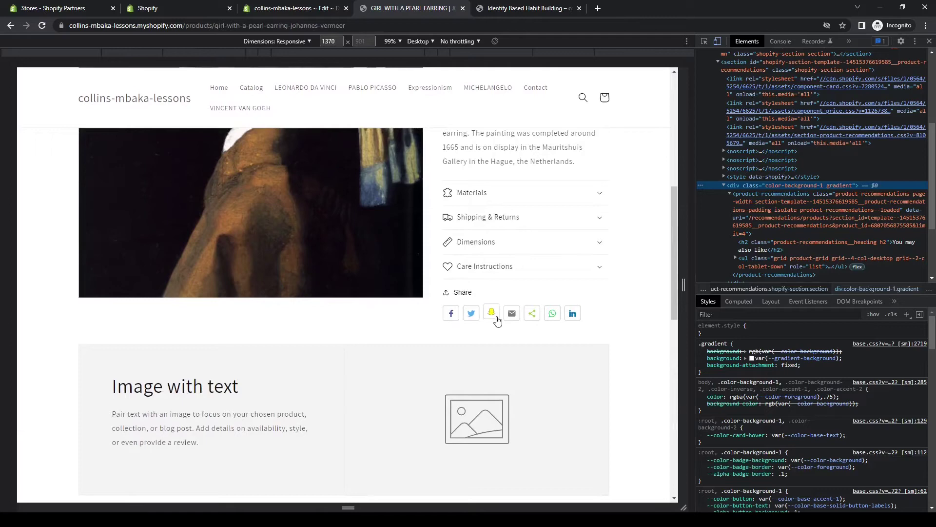
scroll(497, 319, "up", 3)
scroll(498, 319, "up", 1)
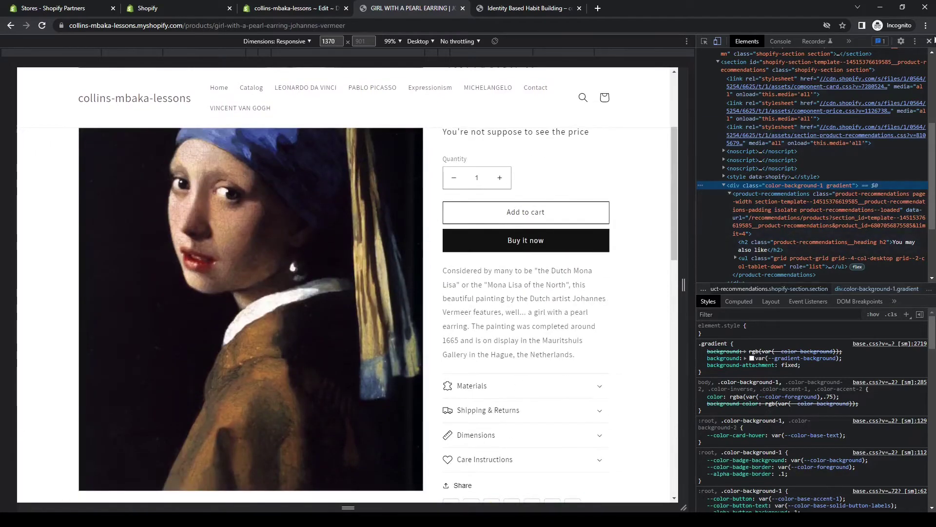
left_click(930, 44)
scroll(541, 312, "down", 4)
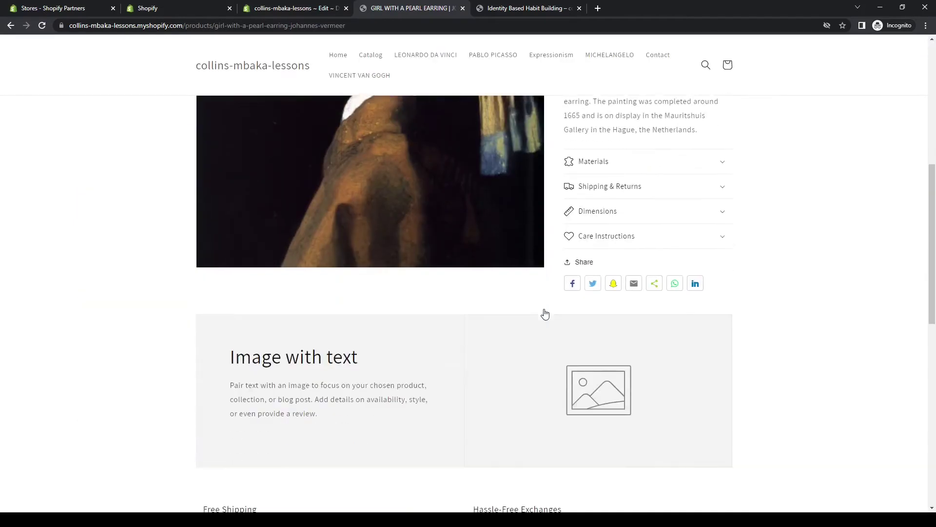
scroll(536, 302, "up", 7)
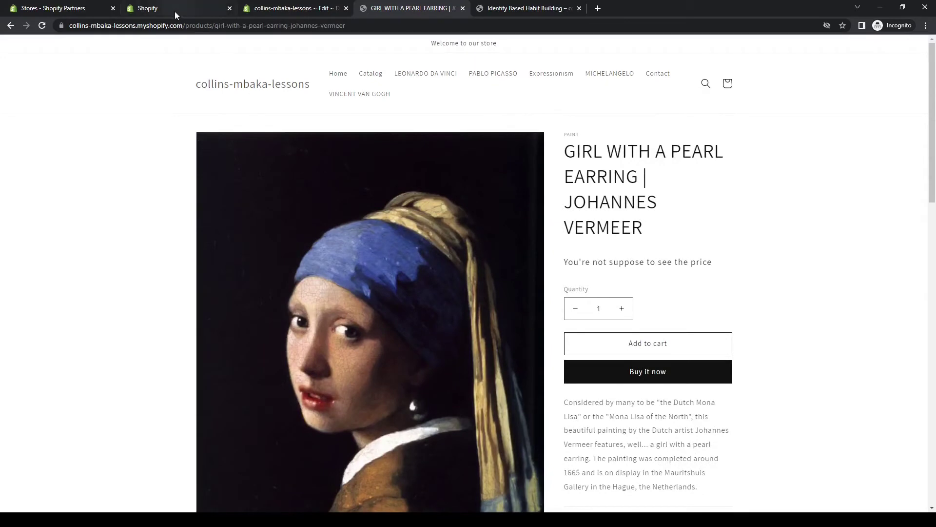
Step: Copy the ShareThis placement code and look over the product page and Identity Based Habit Building blog post
left_click(174, 9)
left_click(497, 218)
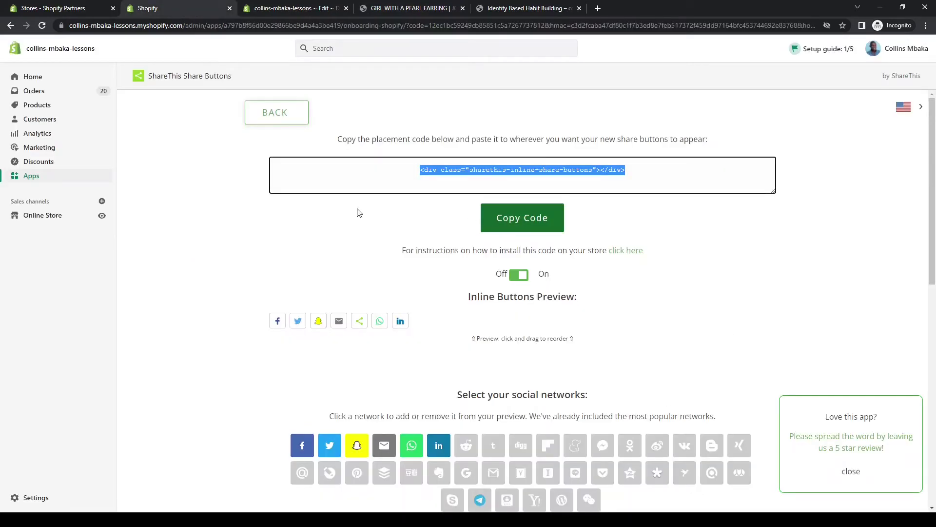
left_click(285, 9)
left_click(419, 13)
key("ctrl+Tab")
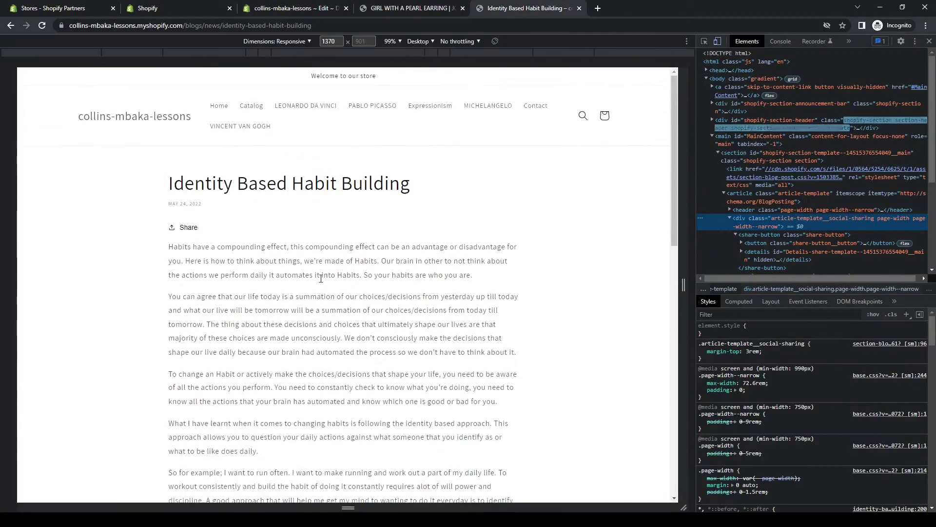
scroll(191, 236, "down", 6)
scroll(200, 146, "up", 5)
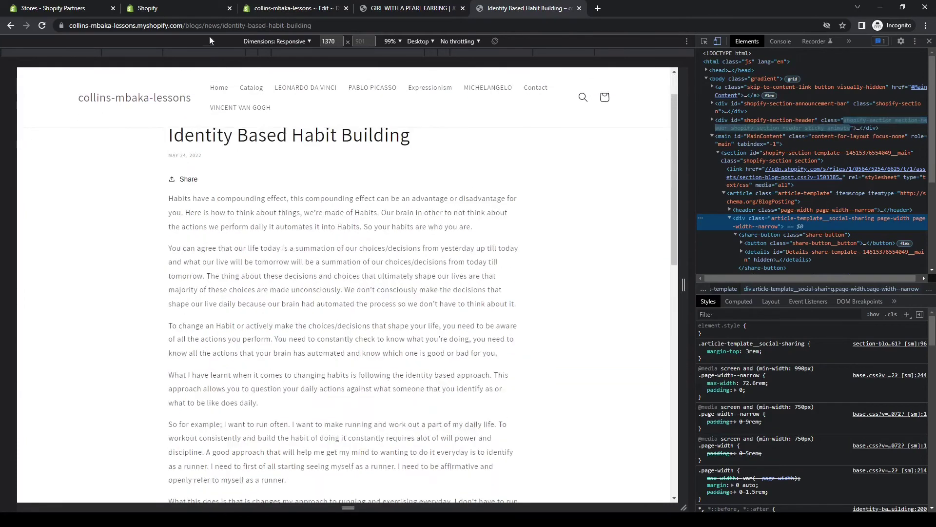
left_click(177, 10)
left_click(284, 10)
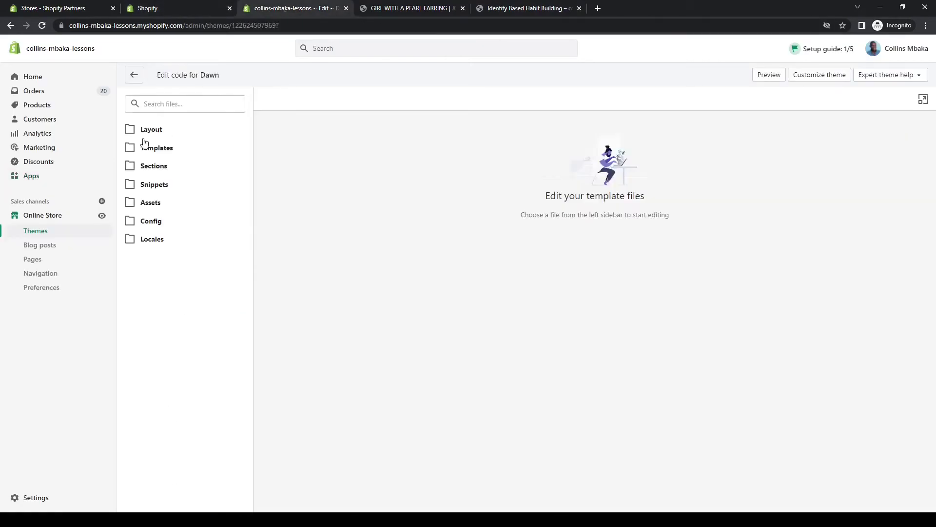
Step: Open the Dawn article.json template and highlight its main-article section name
left_click(156, 149)
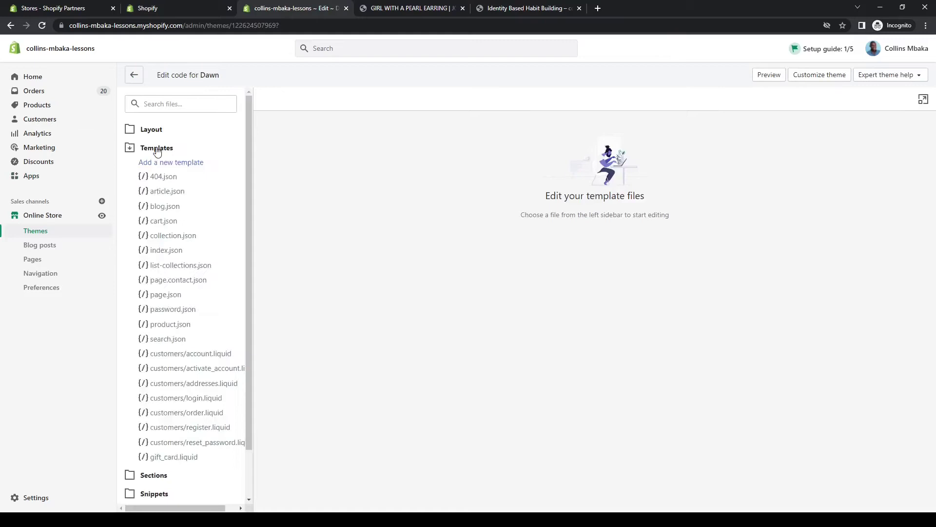
left_click(172, 192)
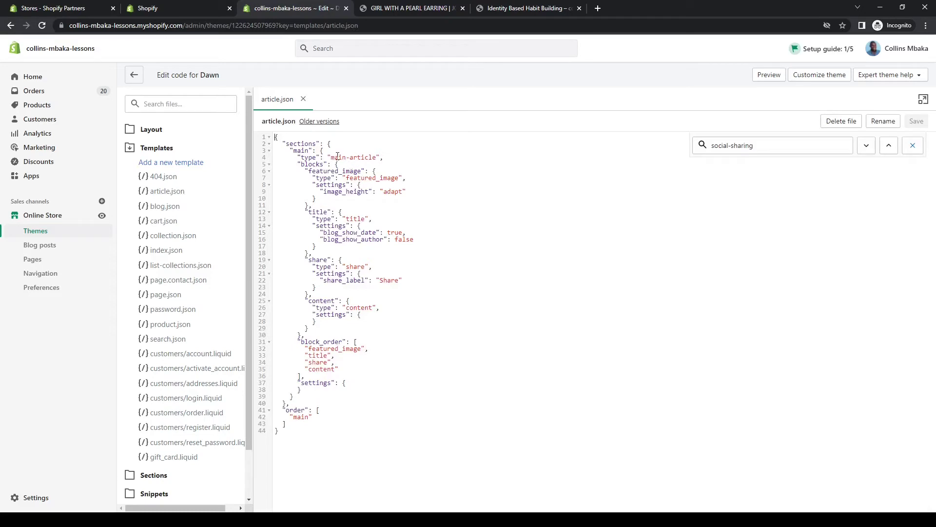
left_click_drag(331, 157, 373, 157)
left_click(130, 149)
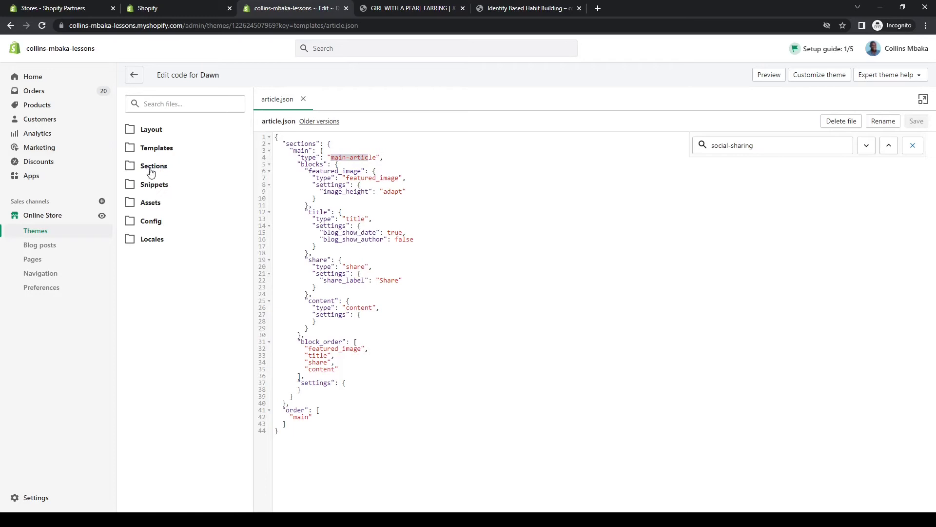
left_click(147, 166)
Step: Open main-article.liquid from the Sections folder
scroll(185, 224, "down", 1)
scroll(184, 224, "down", 4)
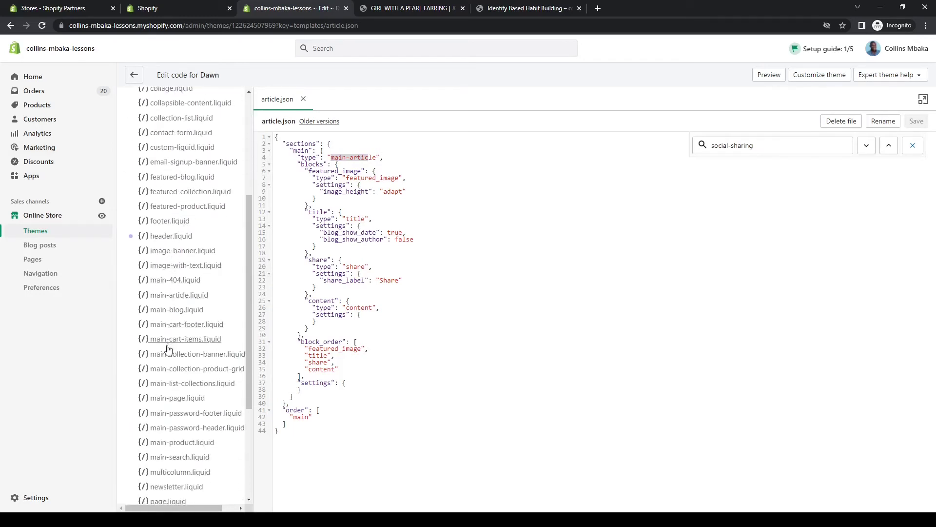
scroll(168, 342, "down", 2)
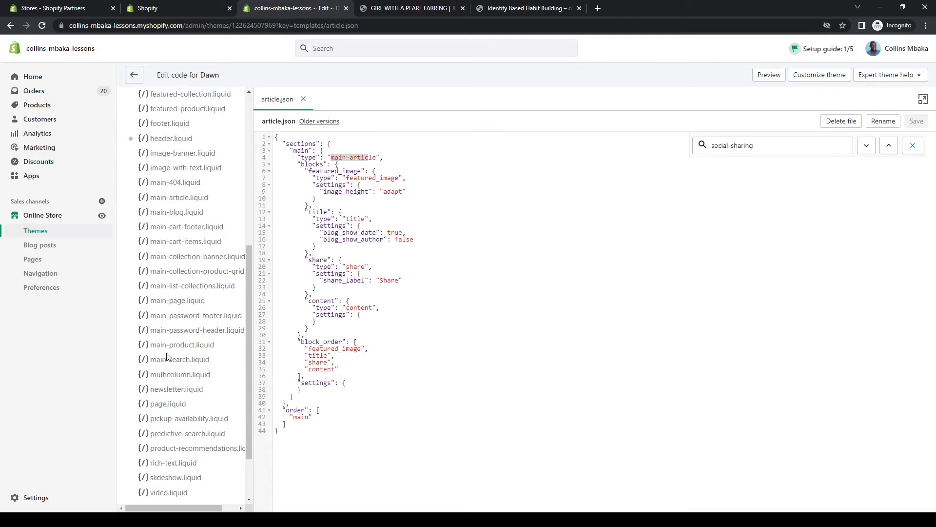
left_click(178, 200)
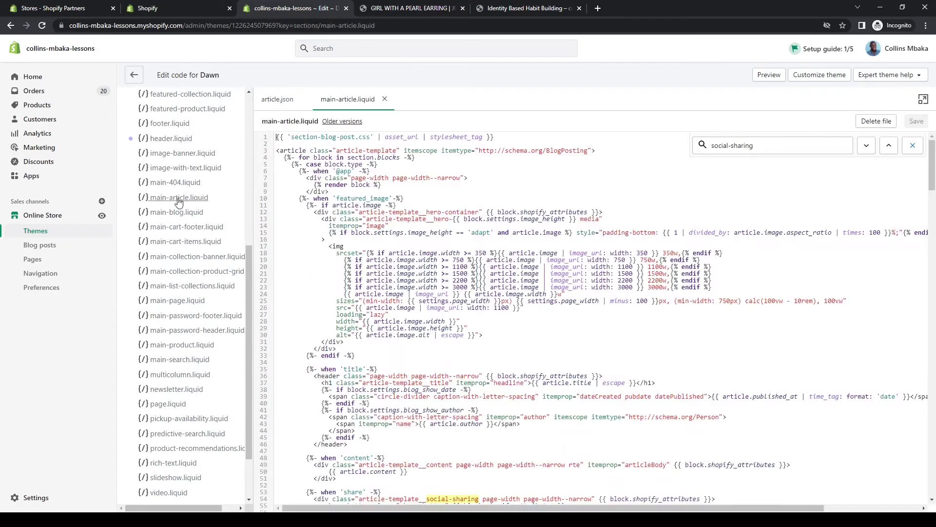
scroll(461, 275, "down", 1)
scroll(448, 274, "up", 1)
Step: Inspect the blog post's share-button element and search the code for 'share-button', found at lines 54–91
left_click(502, 8)
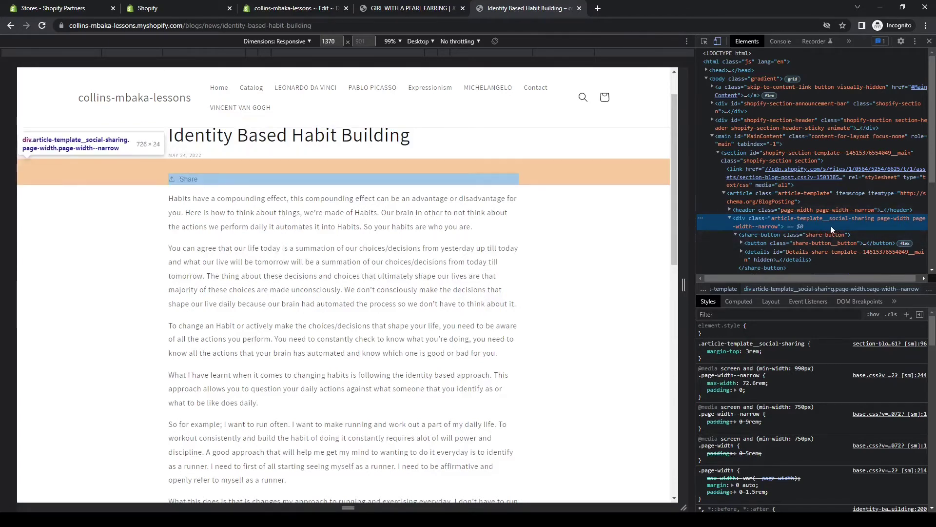
left_click(812, 234)
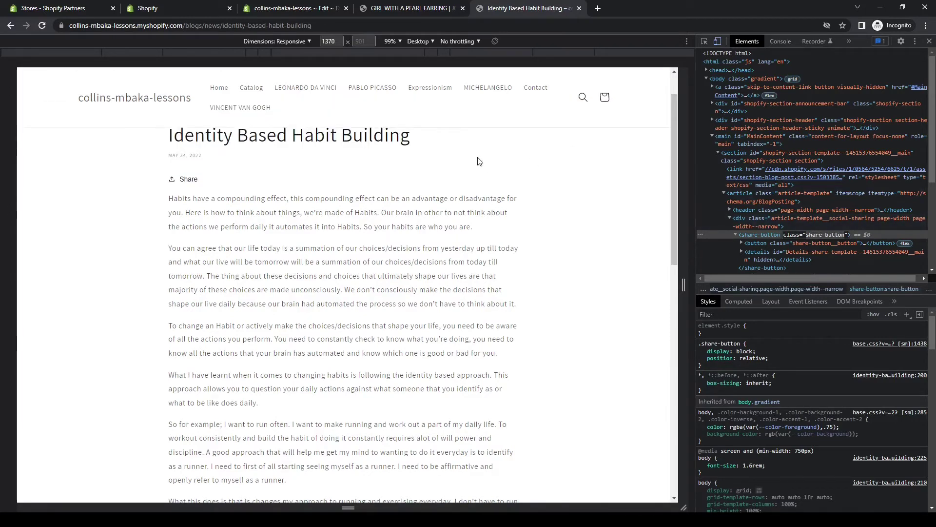
left_click(296, 11)
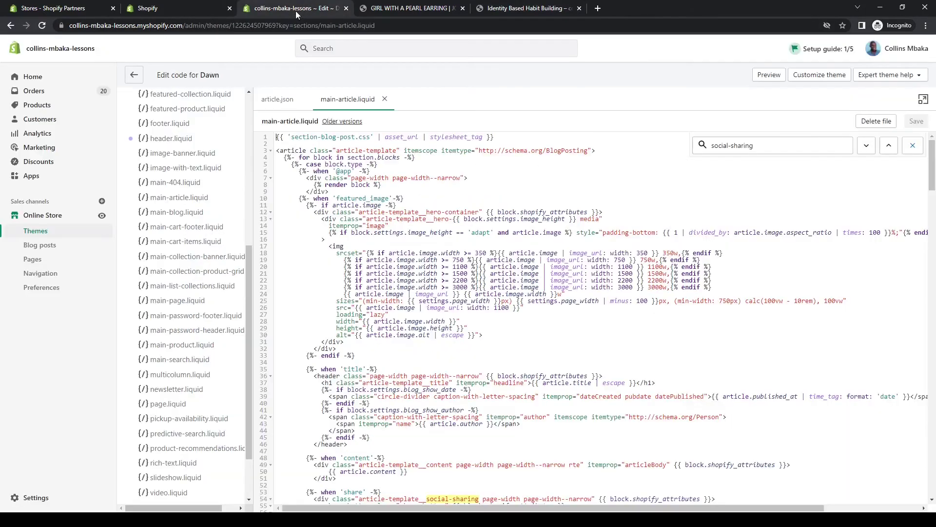
left_click(760, 147)
key("BackSpace")
key("BackSpace")
key("BackSpace")
key("BackSpace")
key("BackSpace")
key("BackSpace")
key("BackSpace")
key("BackSpace")
key("BackSpace")
key("BackSpace")
key("BackSpace")
key("BackSpace")
key("BackSpace")
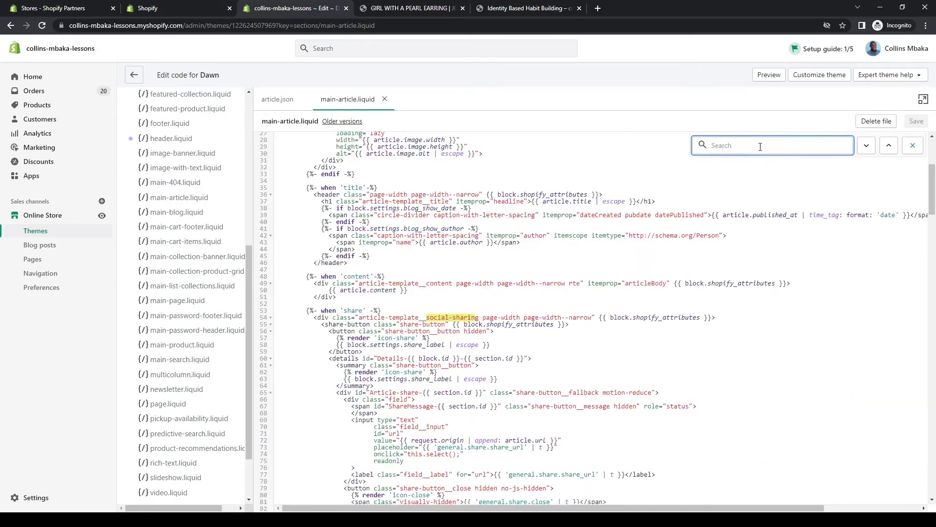
type("share-button")
scroll(328, 230, "down", 3)
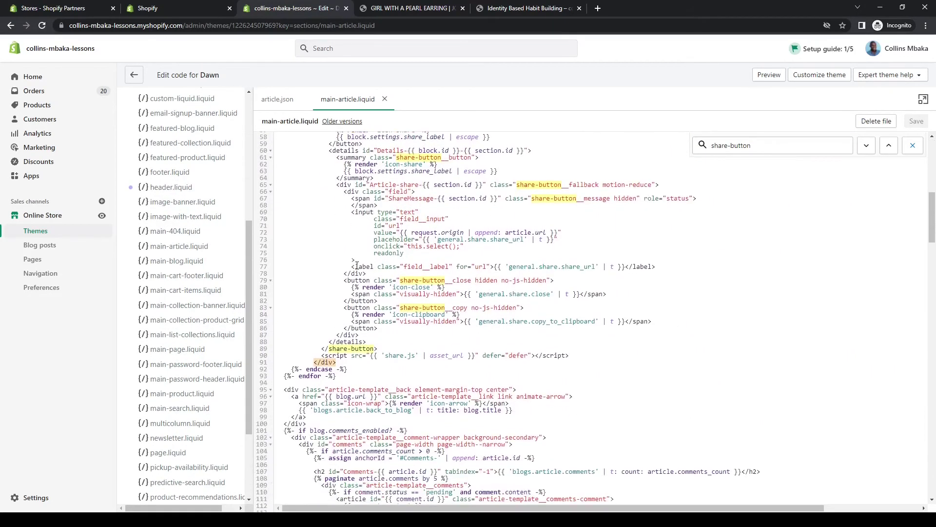
scroll(328, 230, "up", 3)
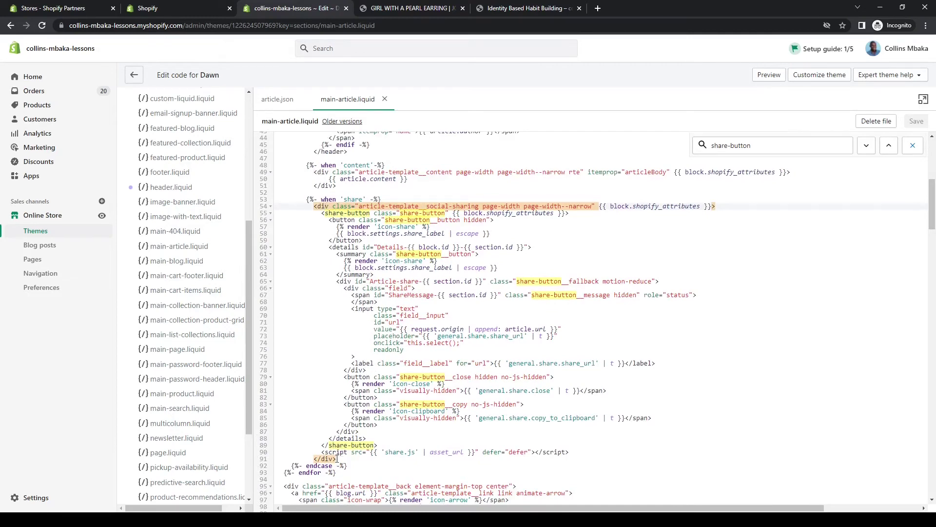
Step: Paste the sharethis-inline-share-buttons div on new line 92 after the share block and save
left_click(161, 8)
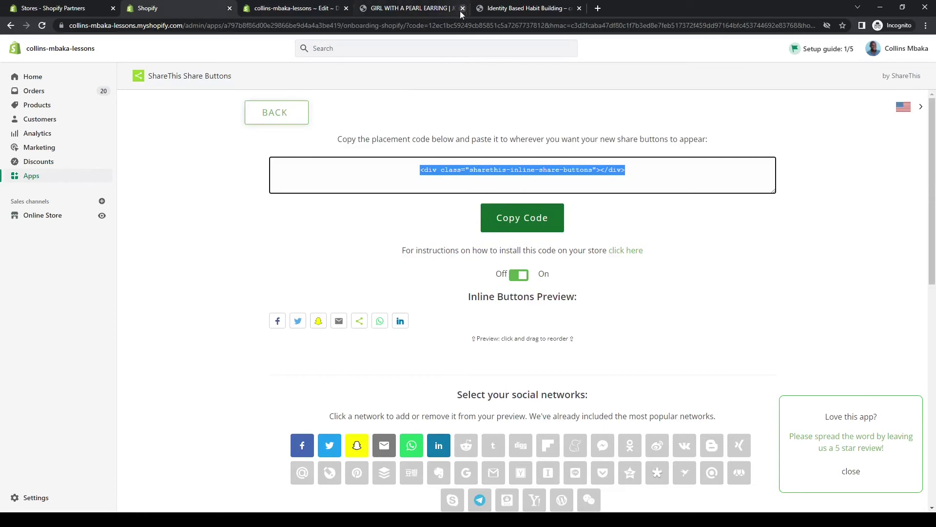
left_click(493, 9)
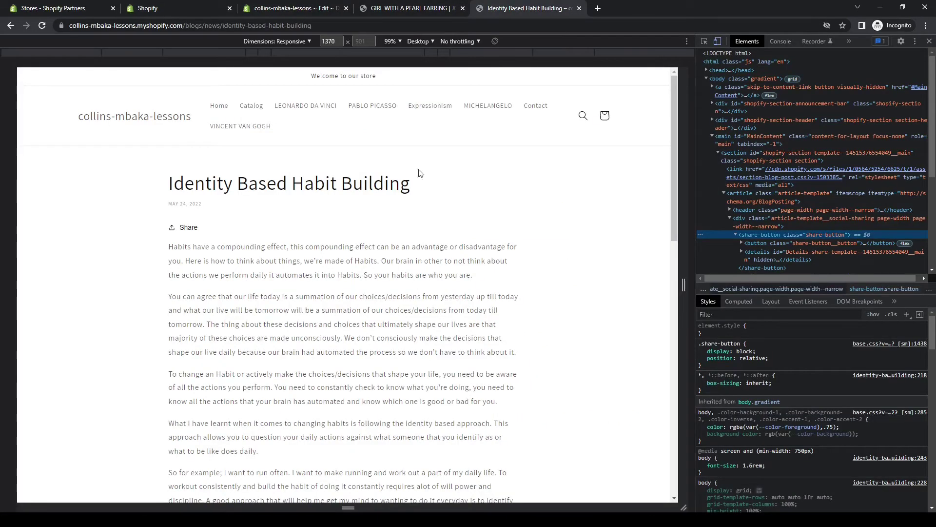
left_click(402, 9)
left_click(299, 10)
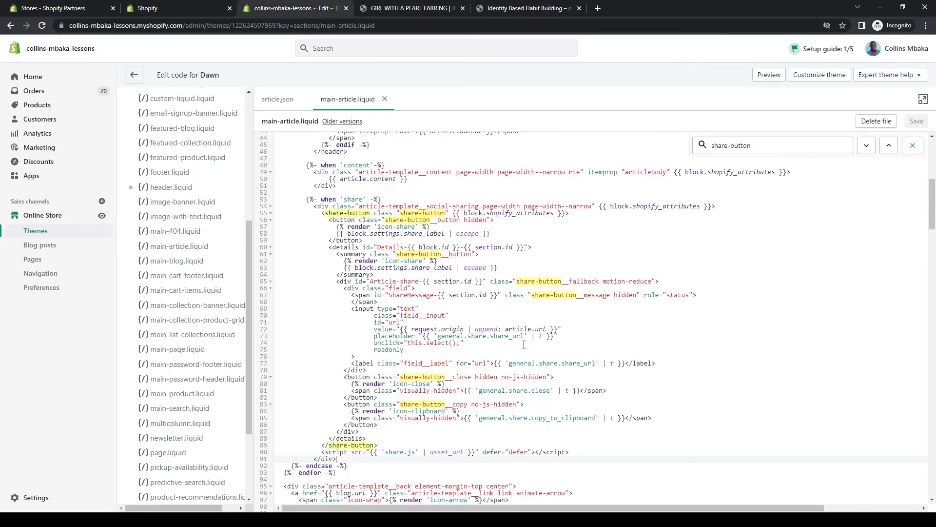
key("Return")
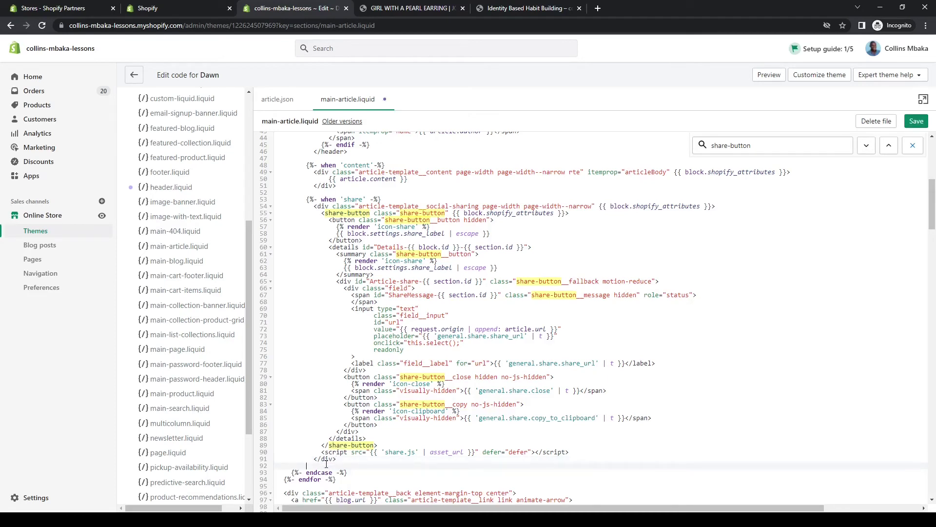
type("<div class=\"sharethis-inline-share-buttons\"></div>")
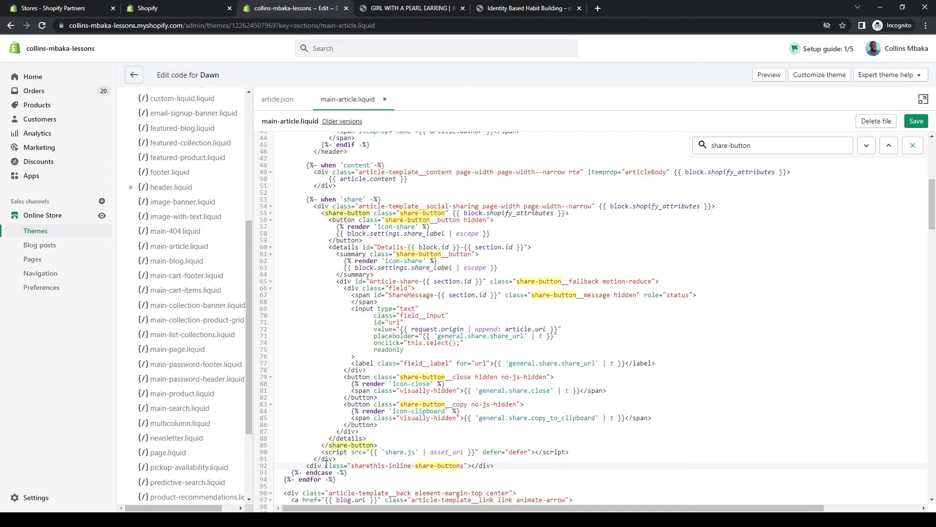
left_click(916, 122)
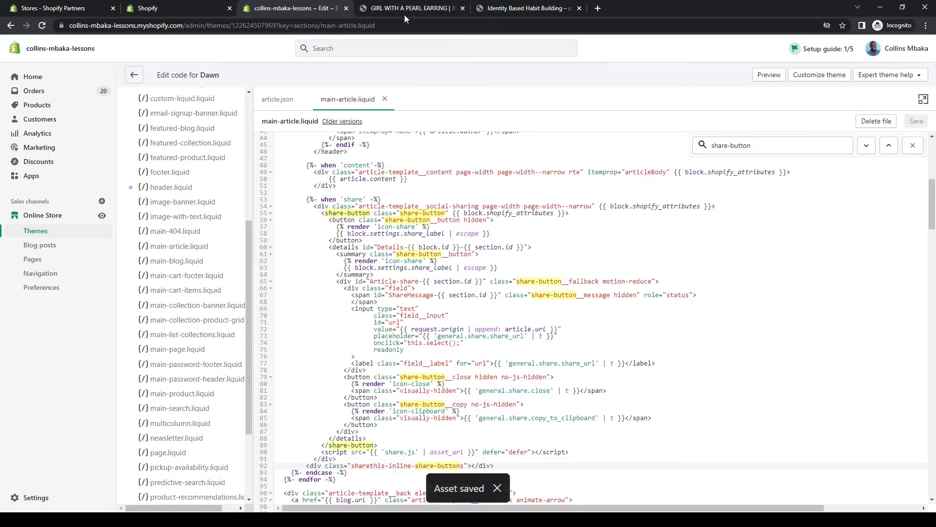
Step: Reload the live blog article to see where the new ShareThis buttons render
left_click(504, 11)
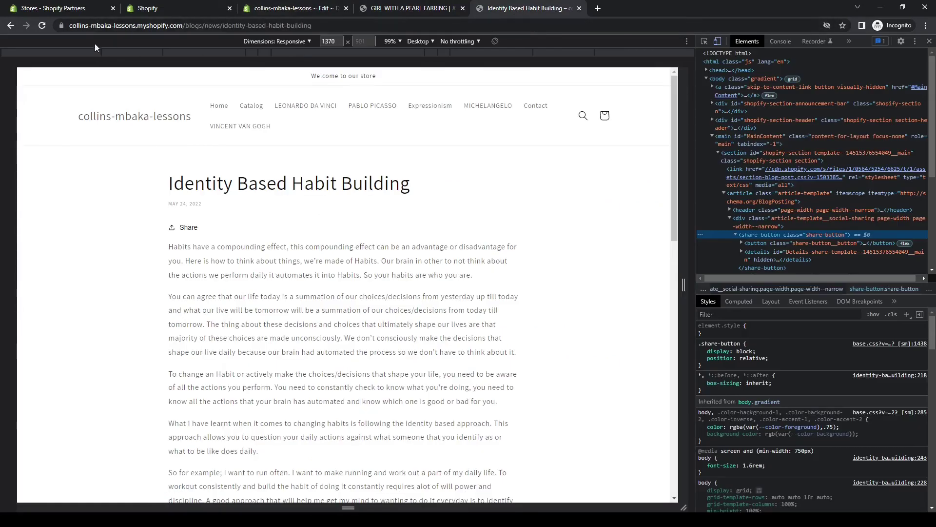
left_click(41, 25)
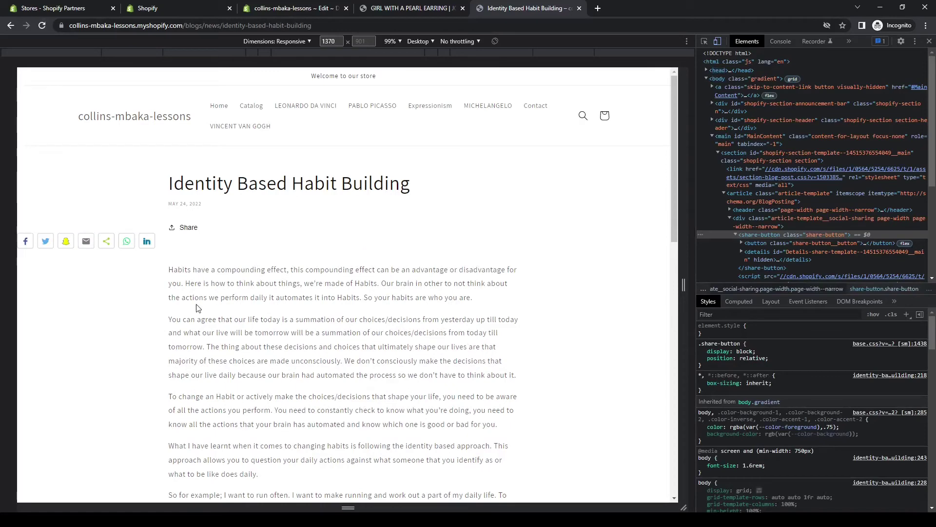
key("ctrl+3")
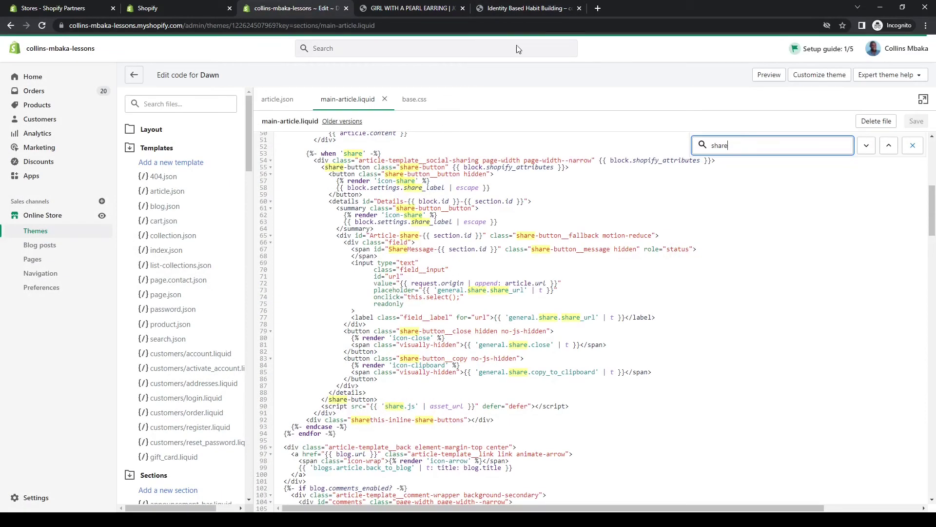
left_click(522, 9)
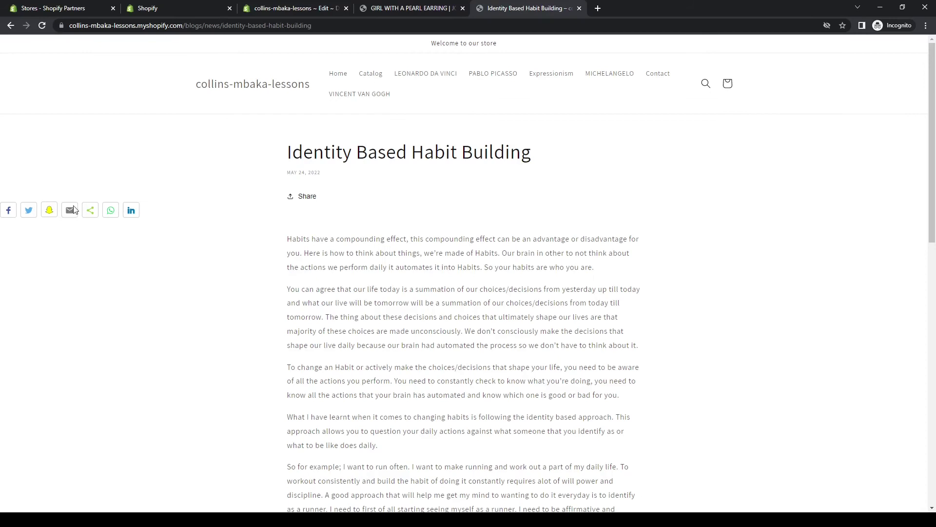
left_click(311, 9)
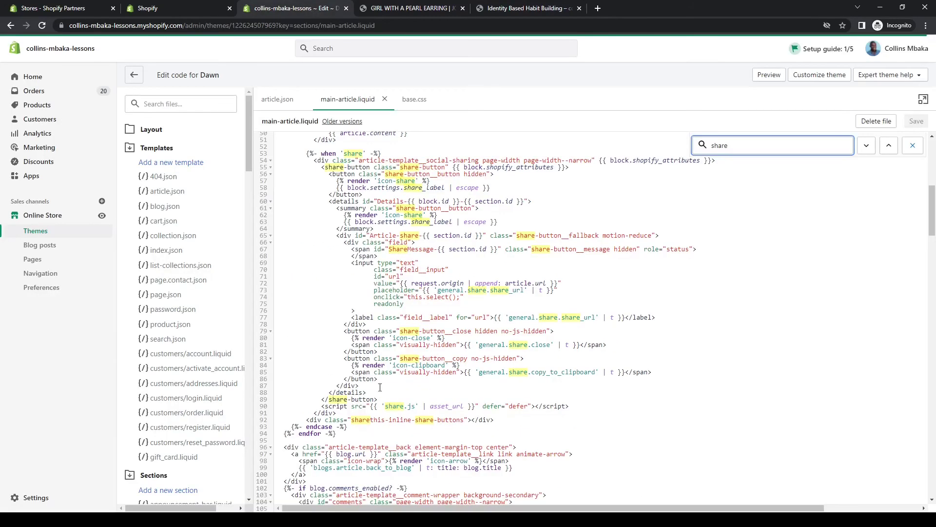
Step: Move the ShareThis div inside the social-sharing block after the </script> line and save
left_click_drag(309, 420, 507, 421)
key("ctrl+c")
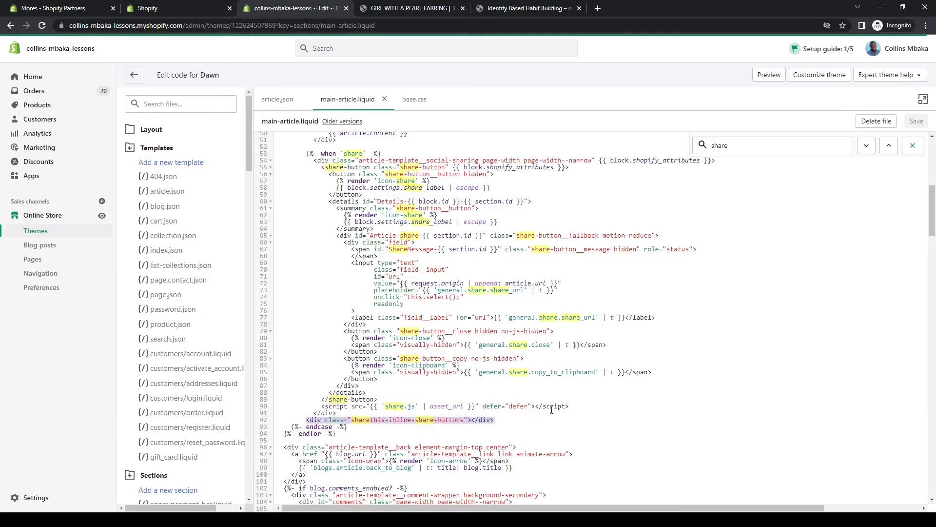
left_click(578, 407)
key("Return")
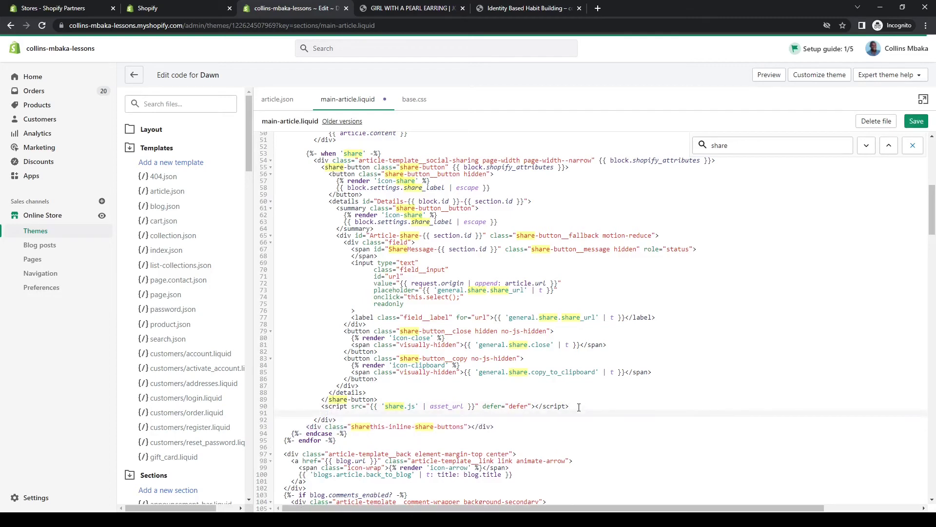
key("ctrl+v")
left_click(330, 421)
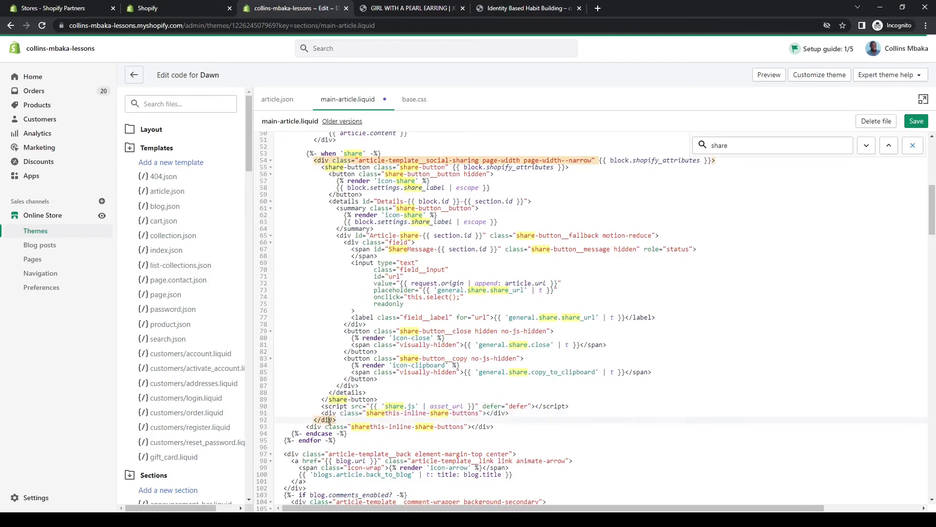
left_click_drag(306, 427, 502, 426)
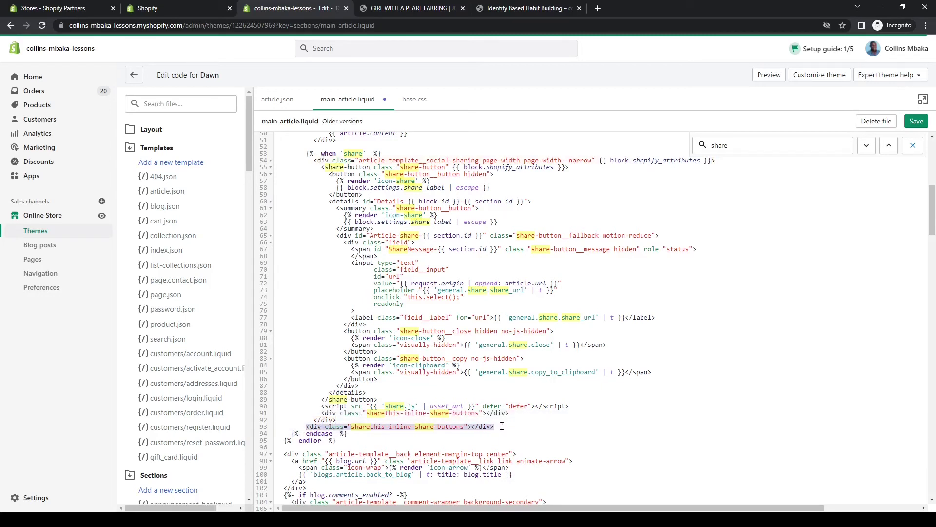
key("BackSpace")
key("BackSpace")
key("BackSpace")
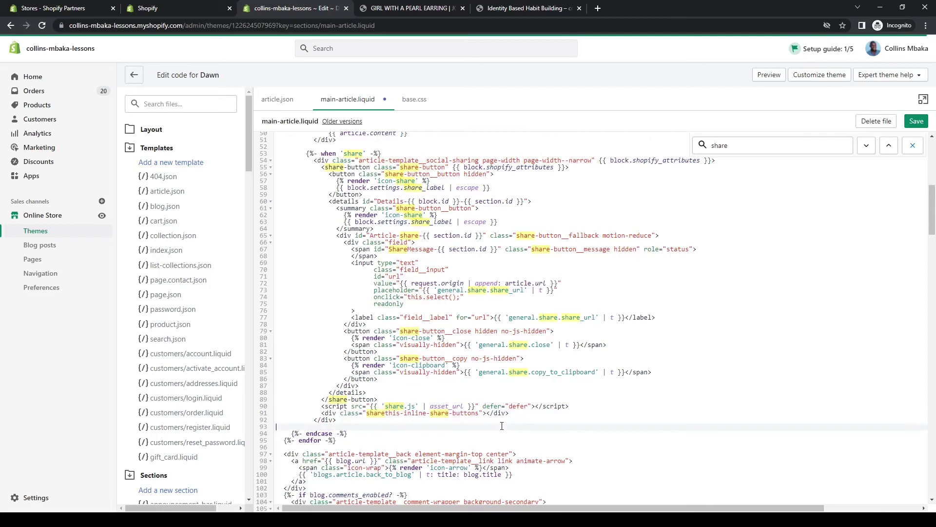
key("BackSpace")
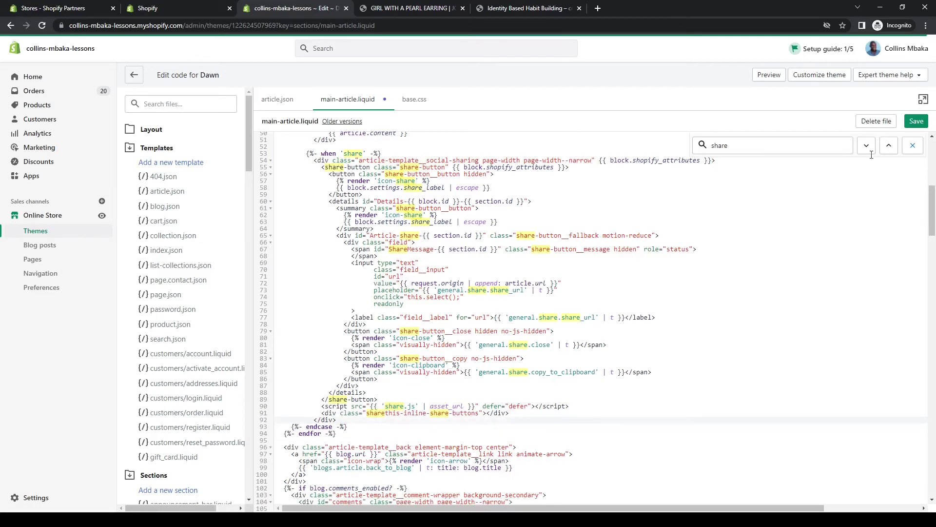
key("ctrl+s")
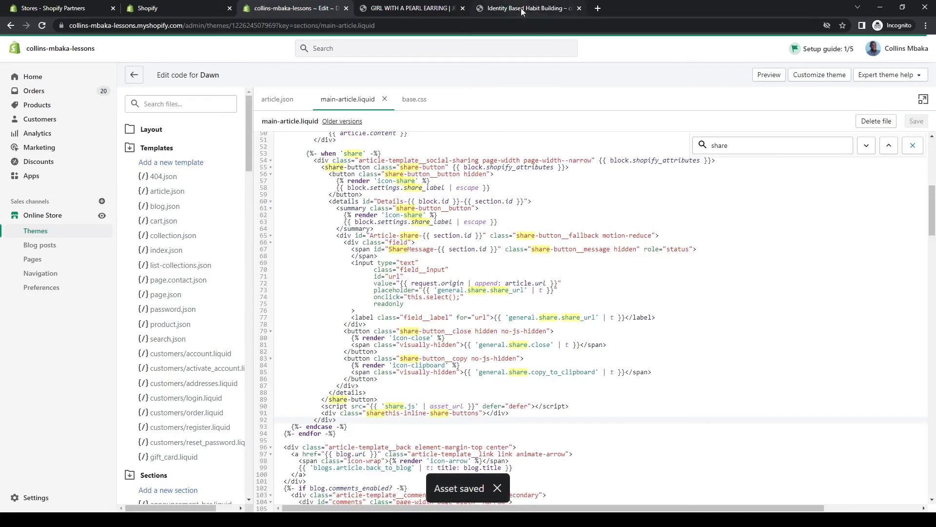
Step: Reload the blog article to confirm the ShareThis icons now sit under Share
left_click(556, 8)
left_click(42, 25)
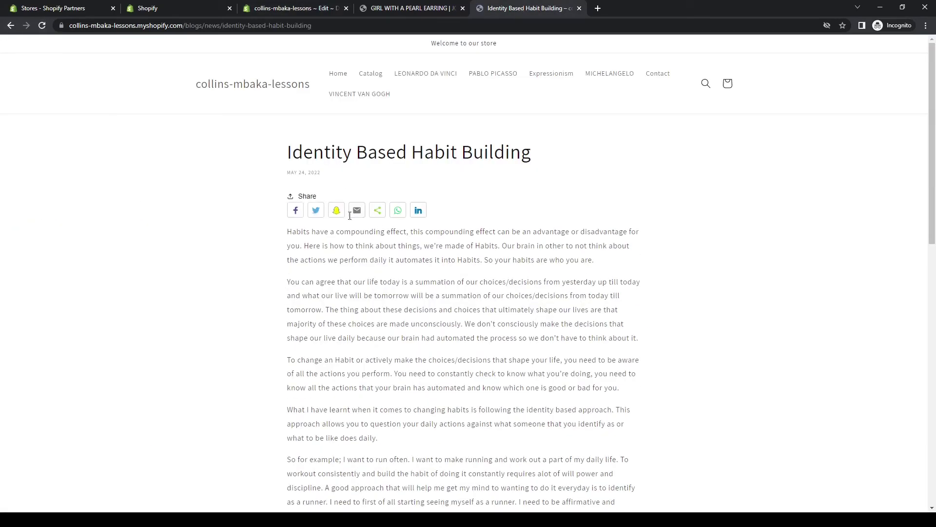
scroll(363, 268, "down", 3)
scroll(364, 267, "up", 3)
left_click(291, 9)
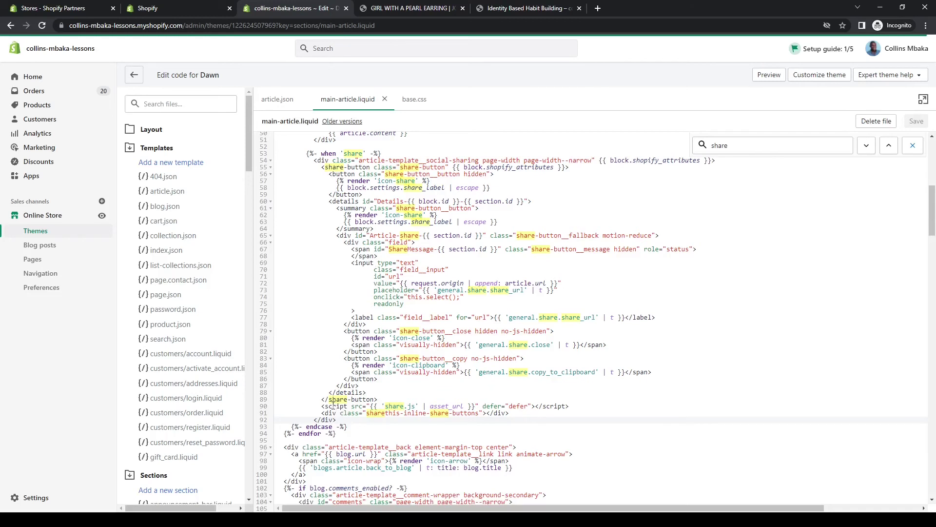
Step: Add a {%- comment -%} tag on line 55, above the default share-button block
left_click(353, 399)
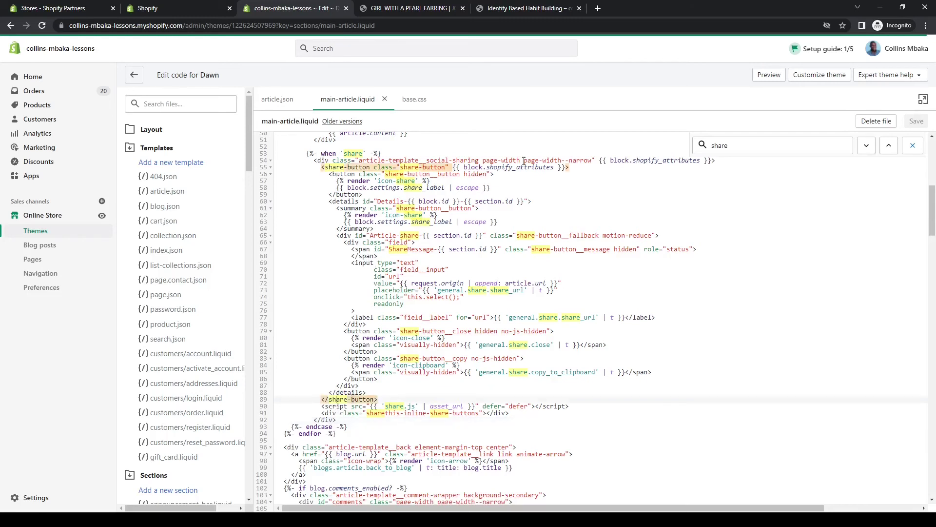
left_click(727, 162)
key("Return")
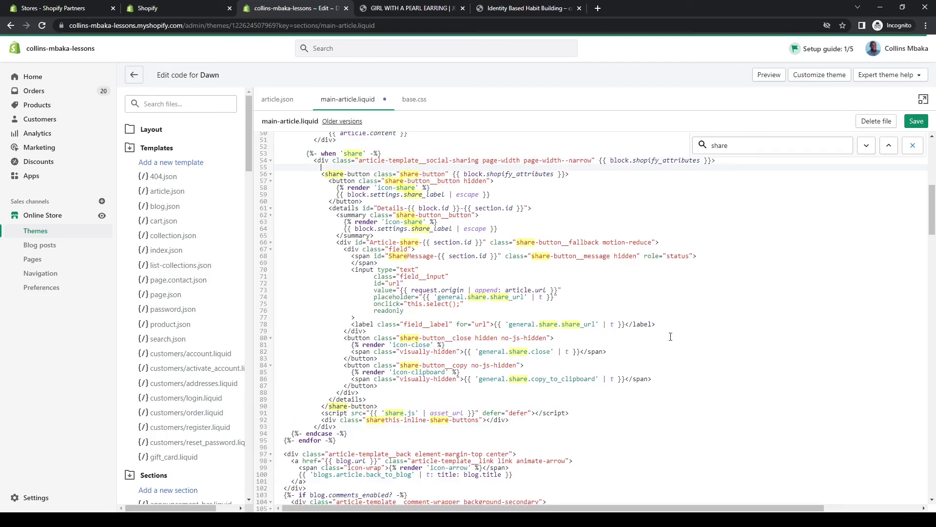
left_click_drag(286, 440, 346, 440)
key("ctrl+c")
left_click(335, 167)
key("ctrl+v")
double_click(340, 168)
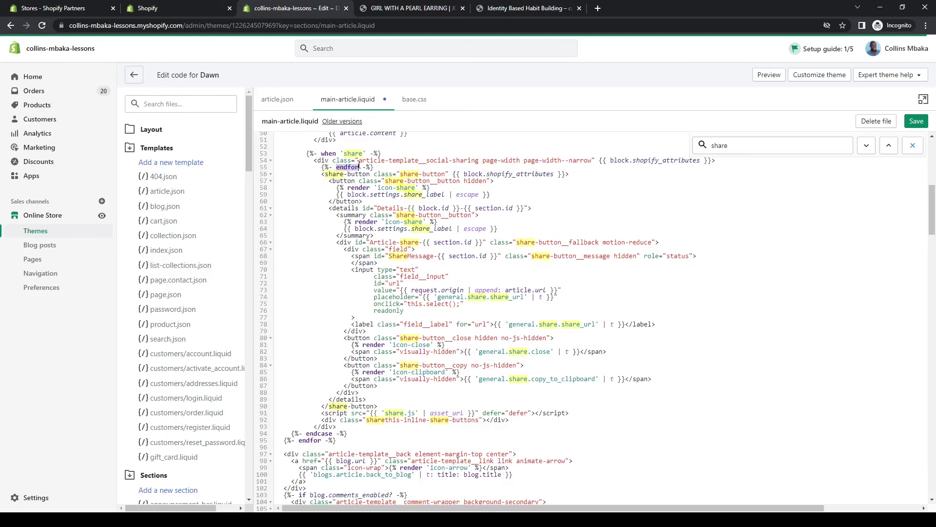
type("comm")
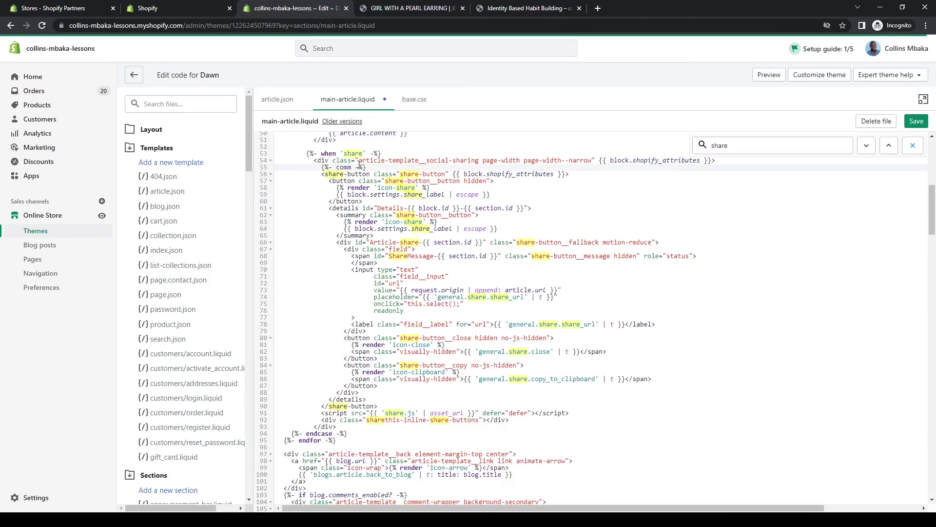
type("ent")
Step: Add a {%- endcomment -%} tag after the script line and save main-article.liquid
left_click(585, 413)
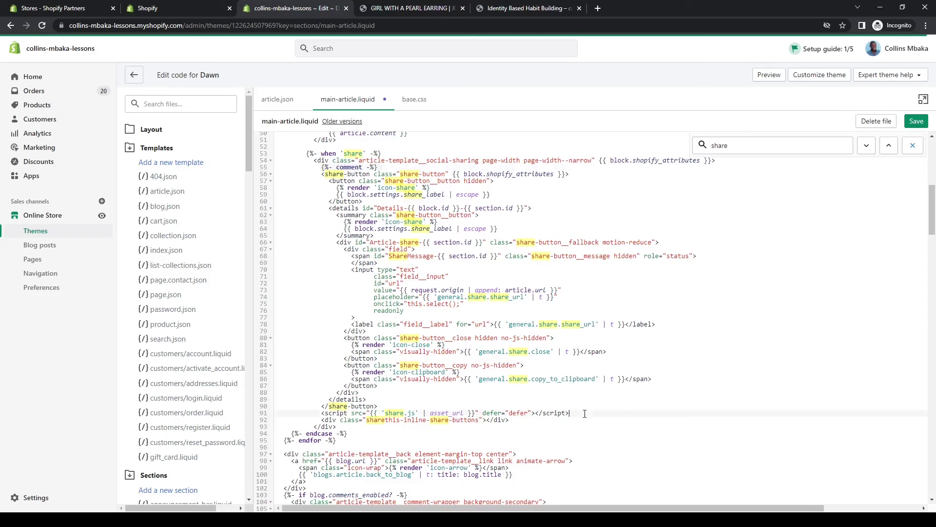
key("Return")
type("{%- endfor -%}")
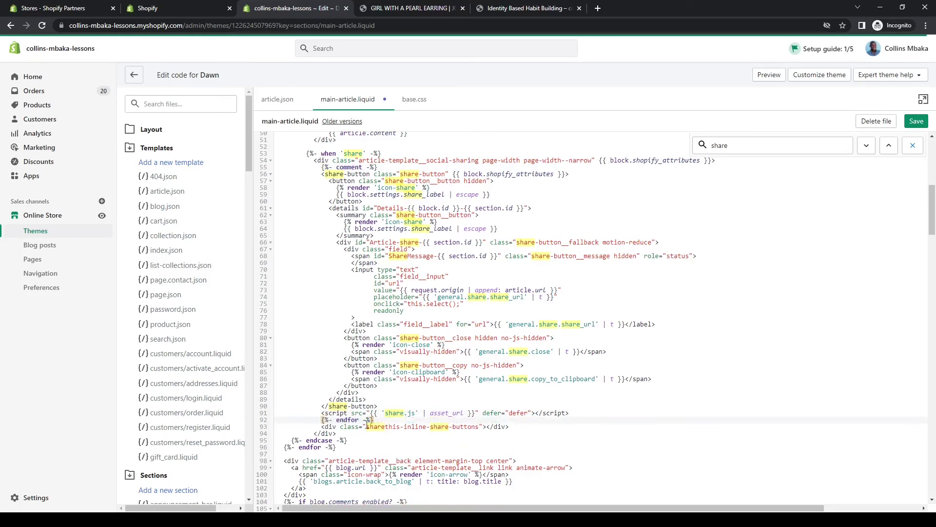
left_click_drag(349, 418, 359, 418)
type("comment")
left_click(913, 124)
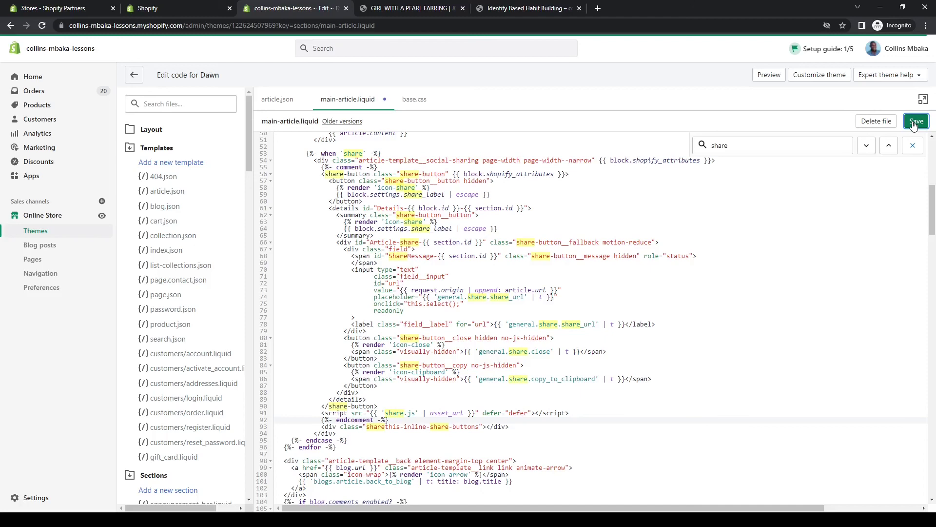
Step: Reload the blog article to verify only ShareThis icons show, without the default Share link
left_click(492, 9)
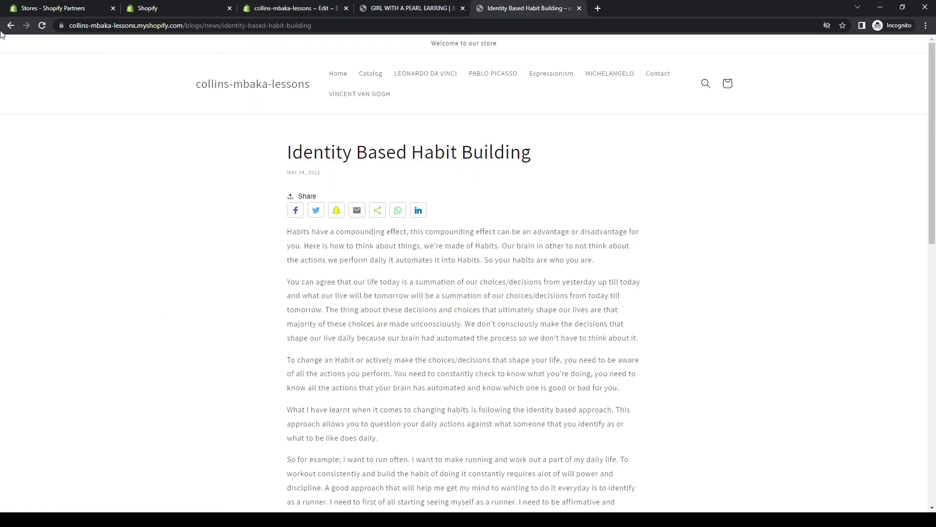
left_click(42, 25)
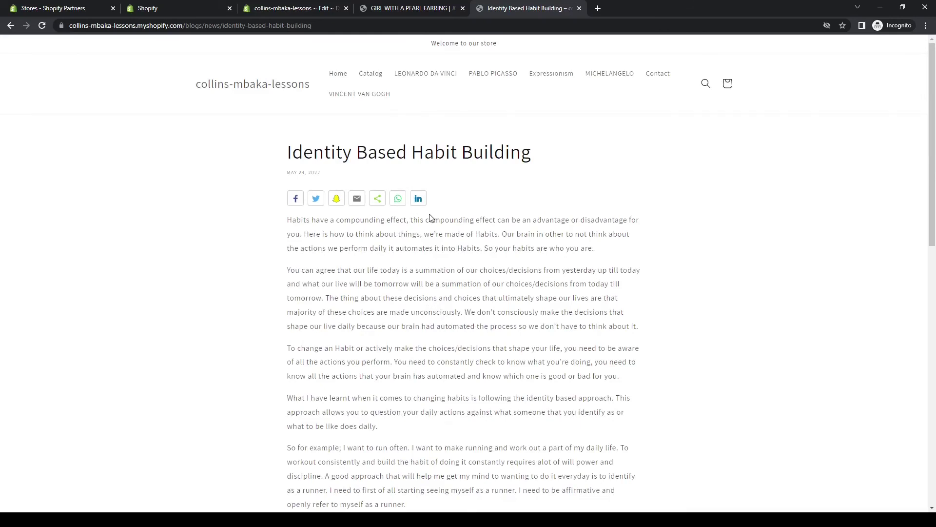
left_click(284, 11)
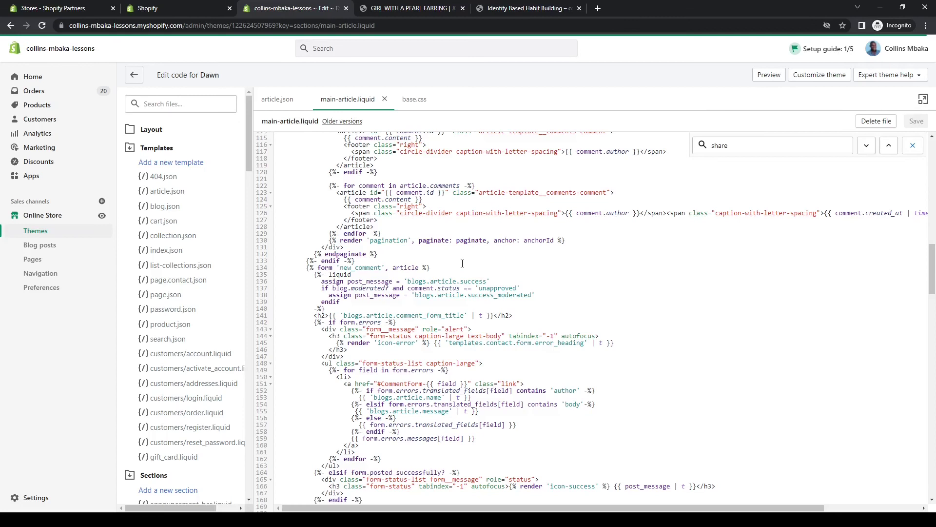